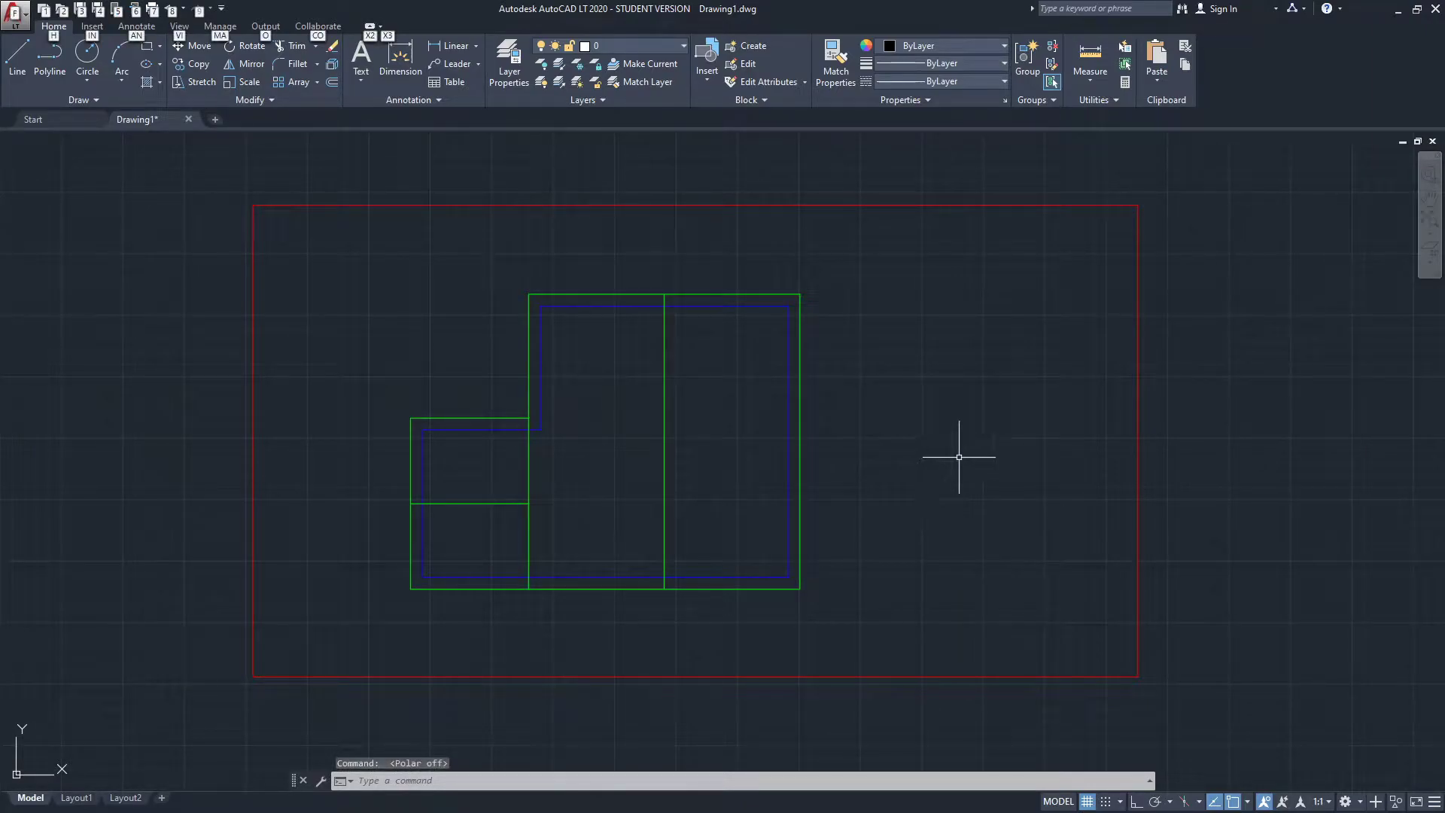
Dismiss the on-screen shortcut hints and recentre the site plan in view.
{"action": "left_click", "coordinate": [959, 457]}
{"action": "left_click", "coordinate": [958, 457]}
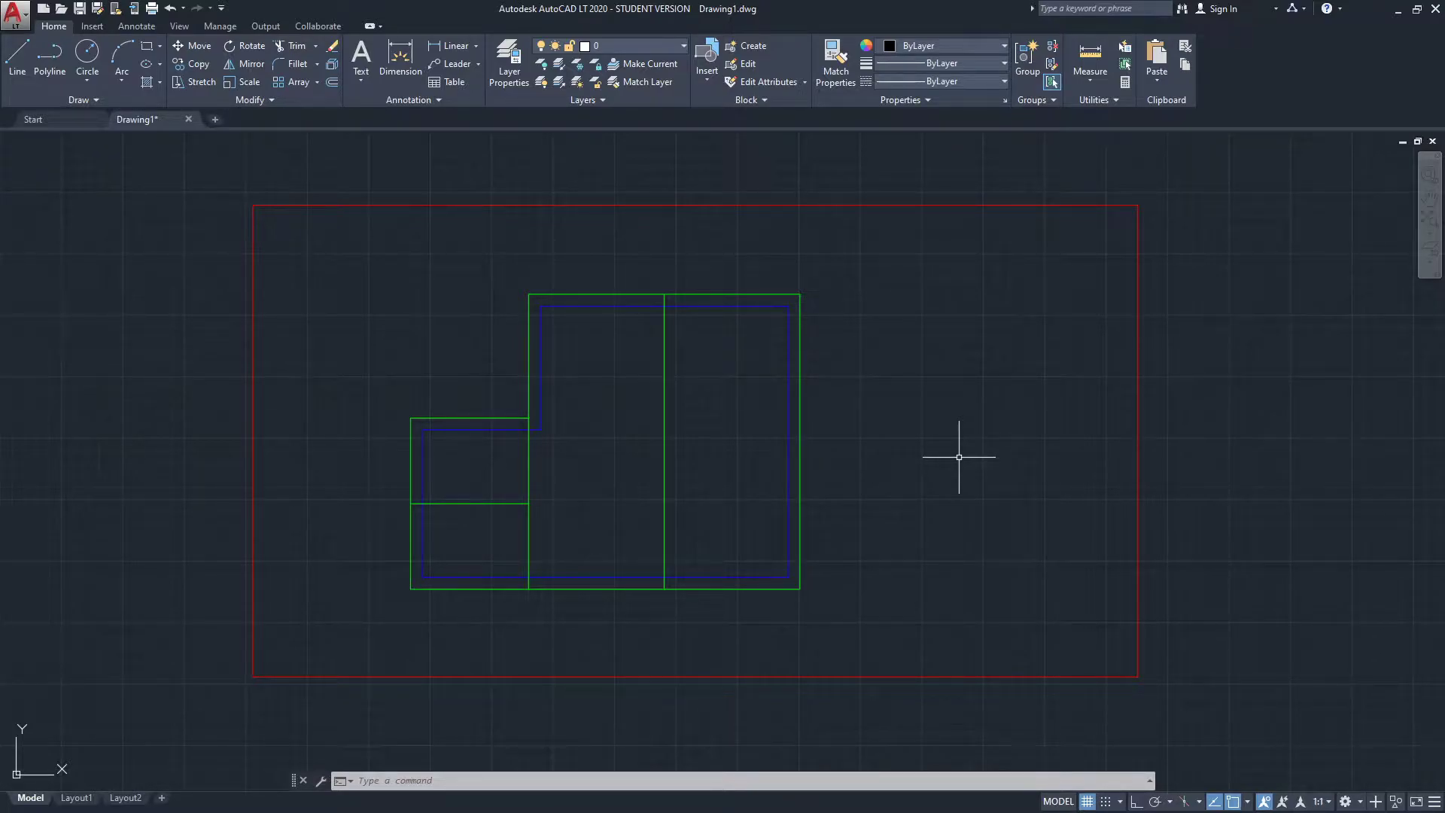
{"action": "middle_click_drag", "start_coordinate": [993, 410], "coordinate": [970, 419]}
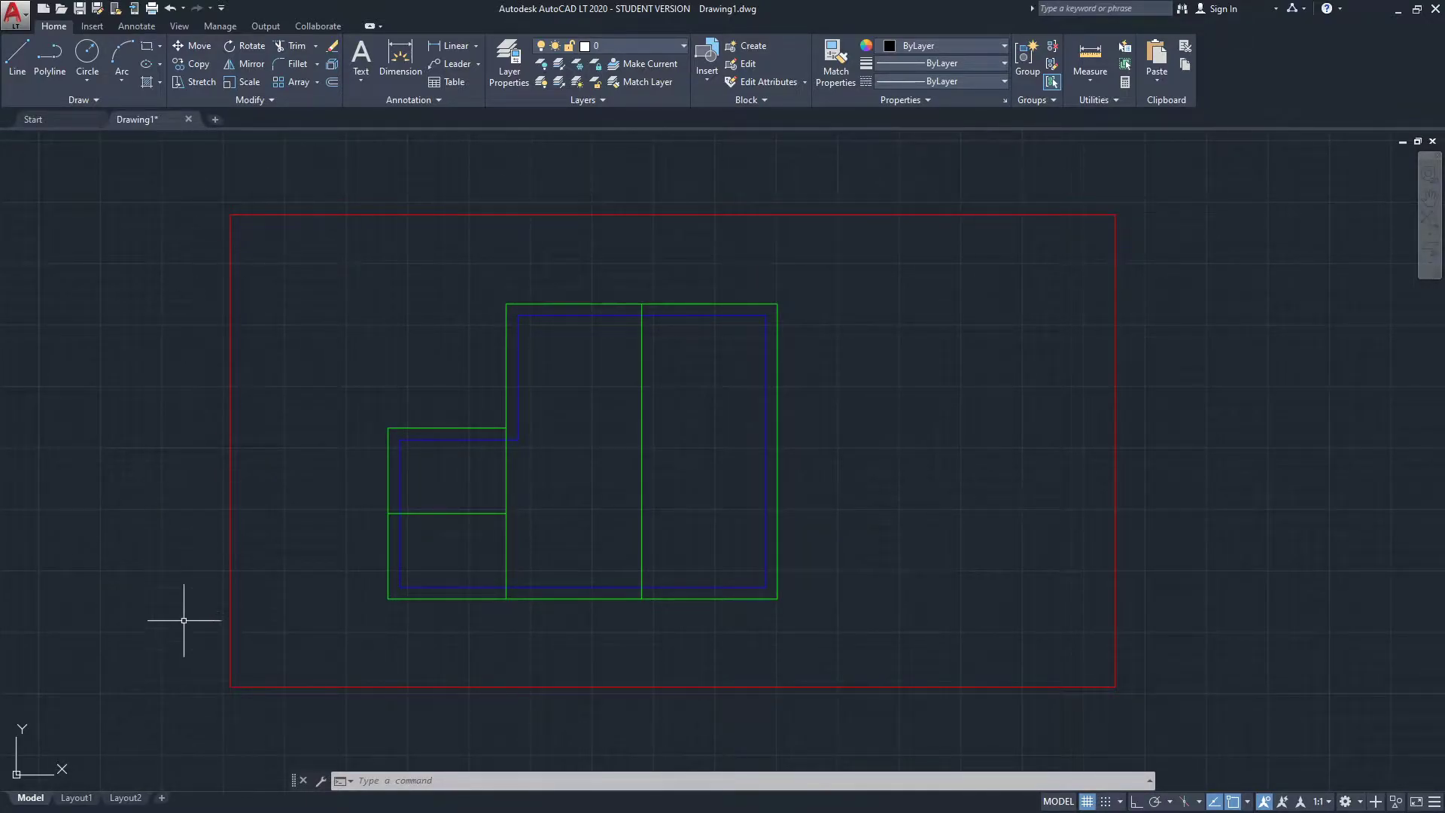
{"action": "middle_click_drag", "start_coordinate": [583, 422], "coordinate": [637, 419]}
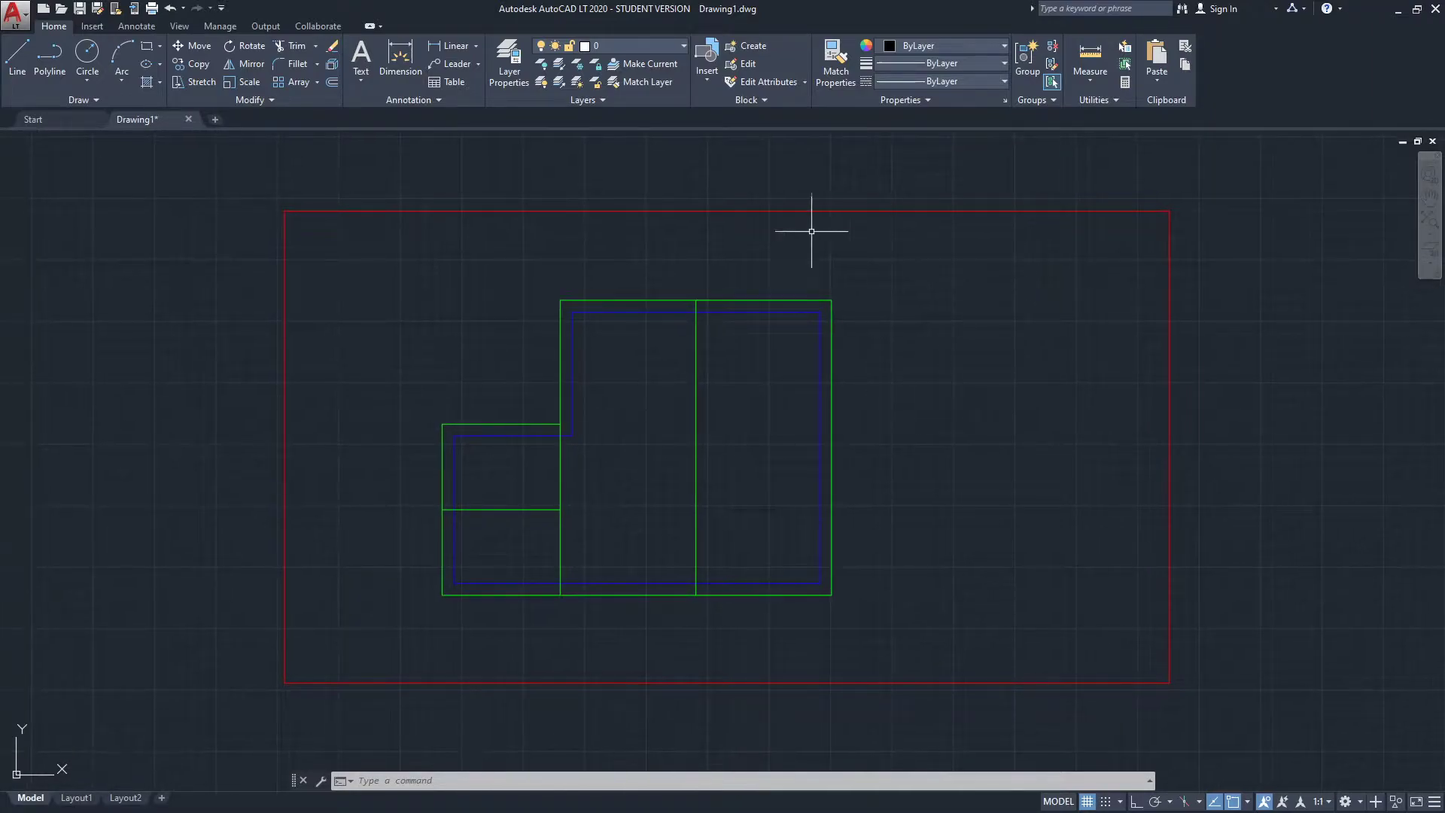
{"action": "middle_click_drag", "start_coordinate": [712, 288], "coordinate": [657, 304]}
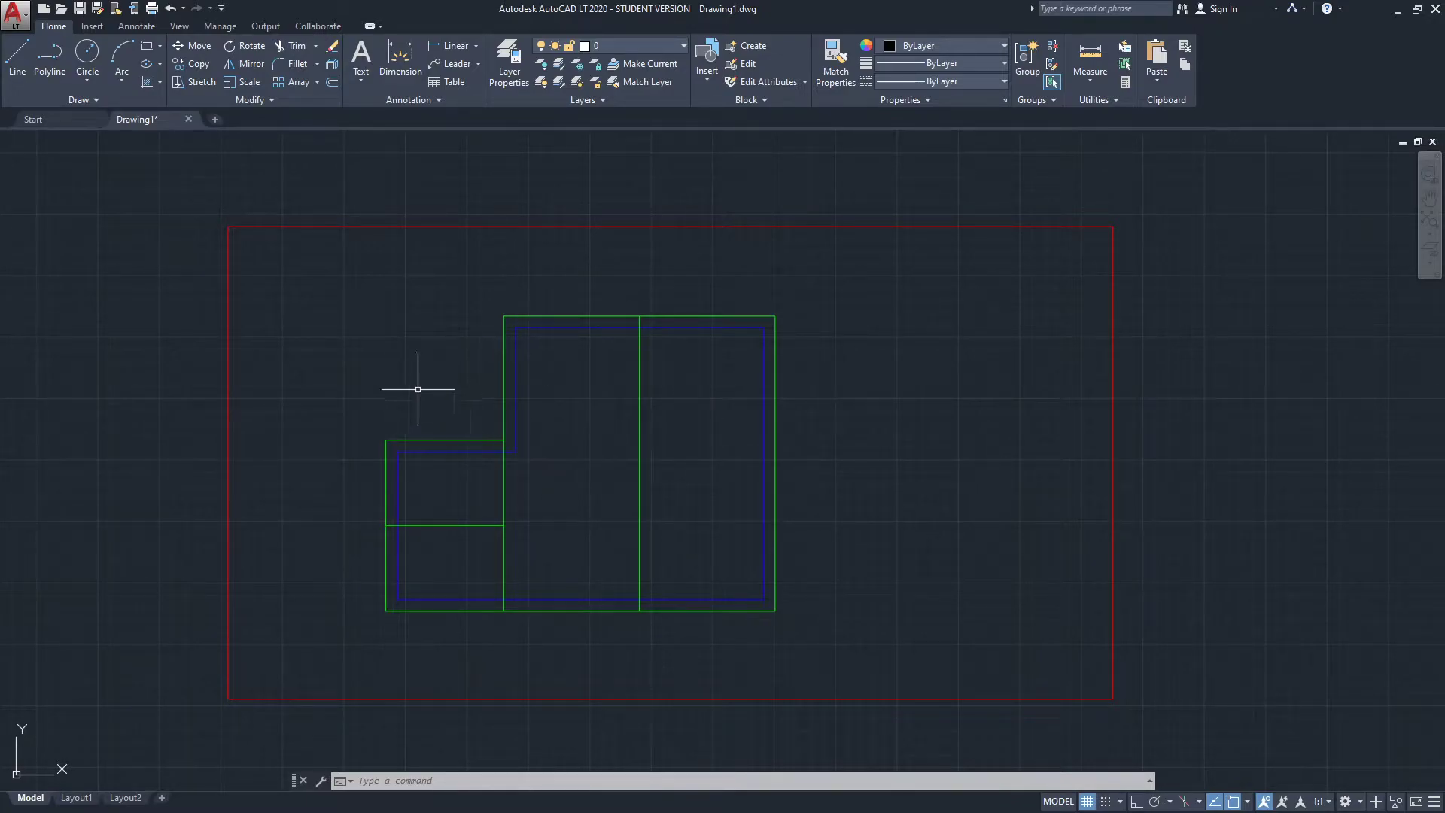
{"action": "middle_click_drag", "start_coordinate": [508, 376], "coordinate": [563, 377]}
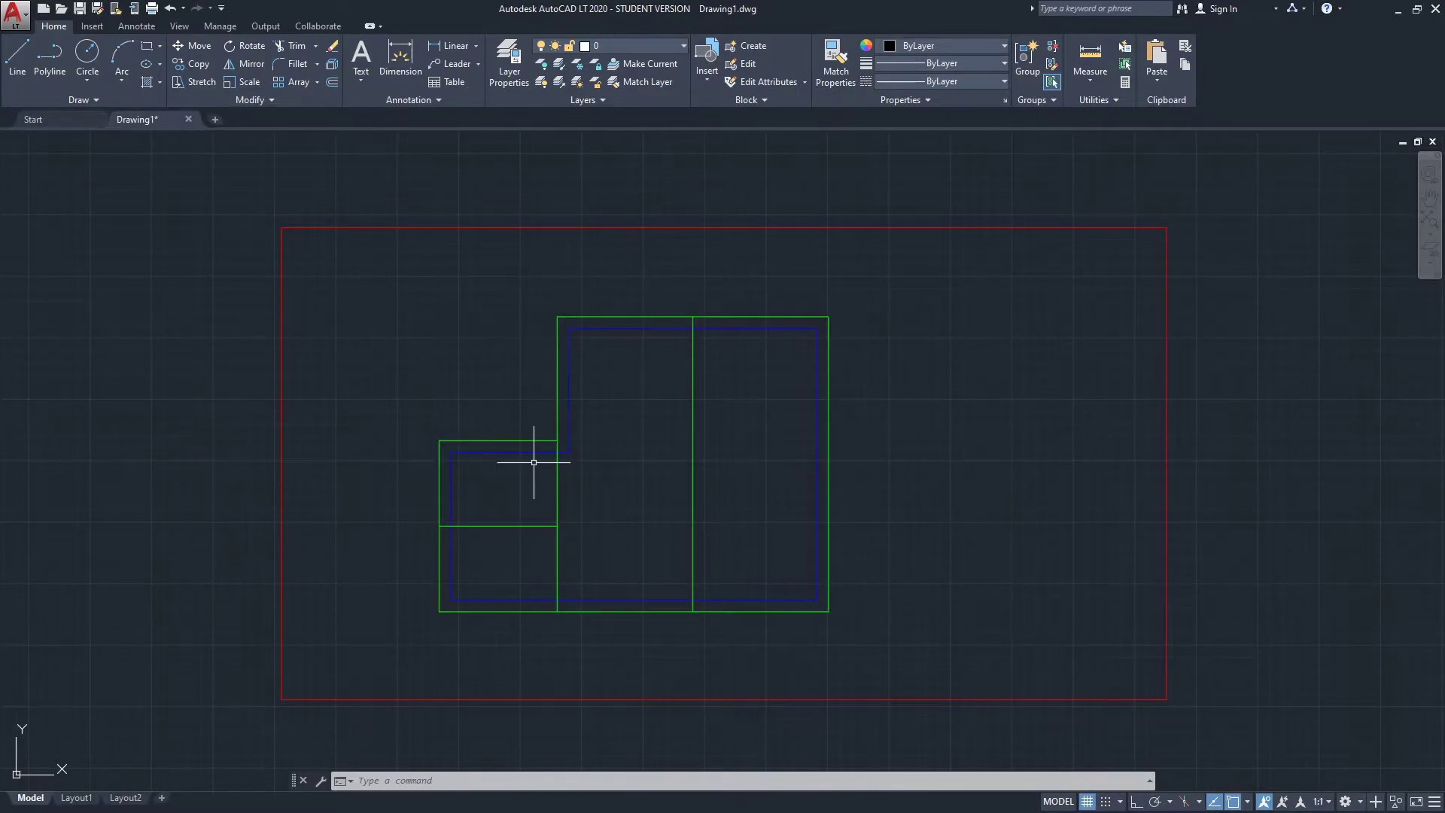
{"action": "scroll", "coordinate": [577, 431], "scroll_direction": "up", "scroll_amount": 2}
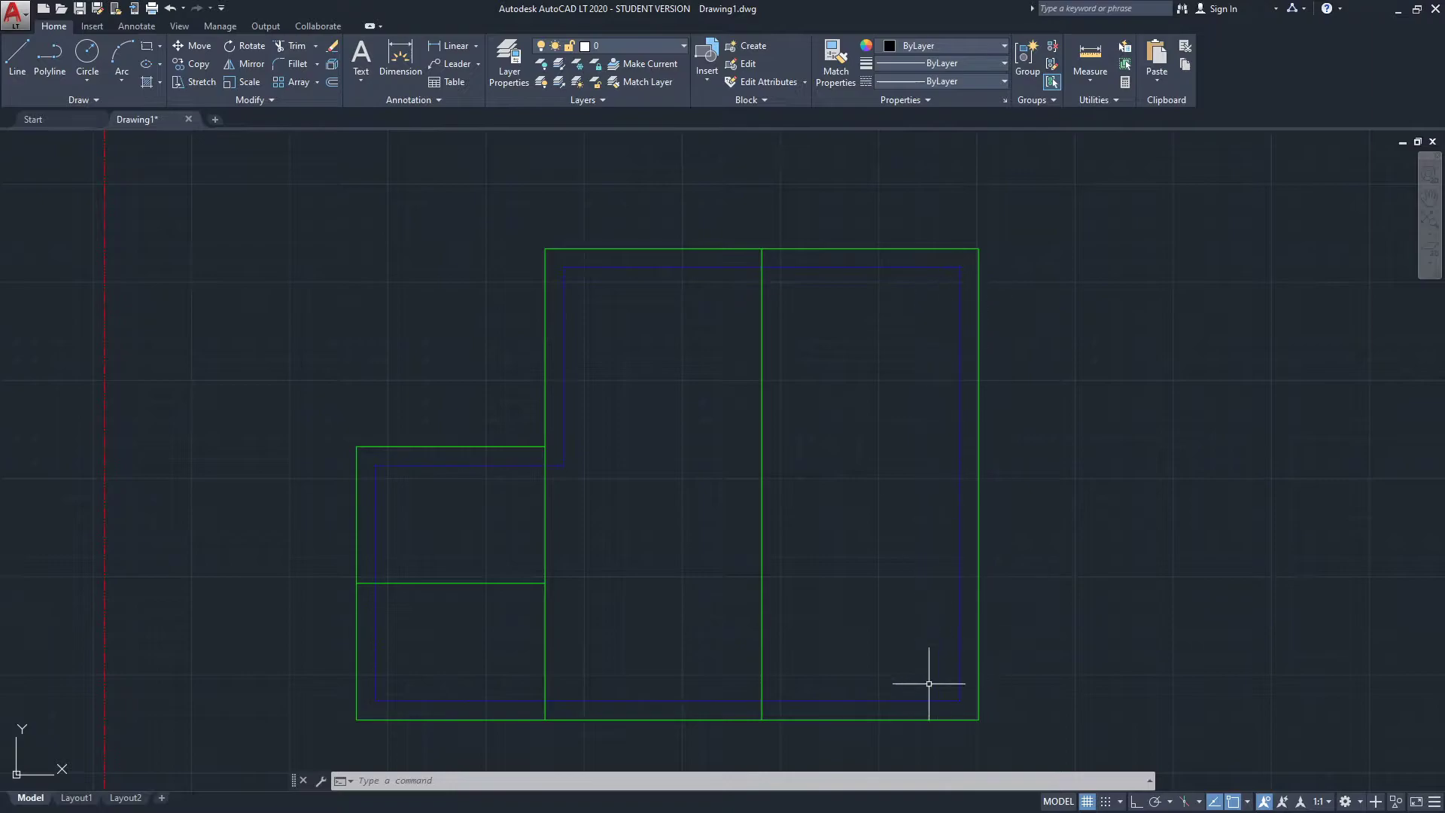
{"action": "scroll", "coordinate": [552, 490], "scroll_direction": "down", "scroll_amount": 4}
{"action": "scroll", "coordinate": [538, 454], "scroll_direction": "up", "scroll_amount": 2}
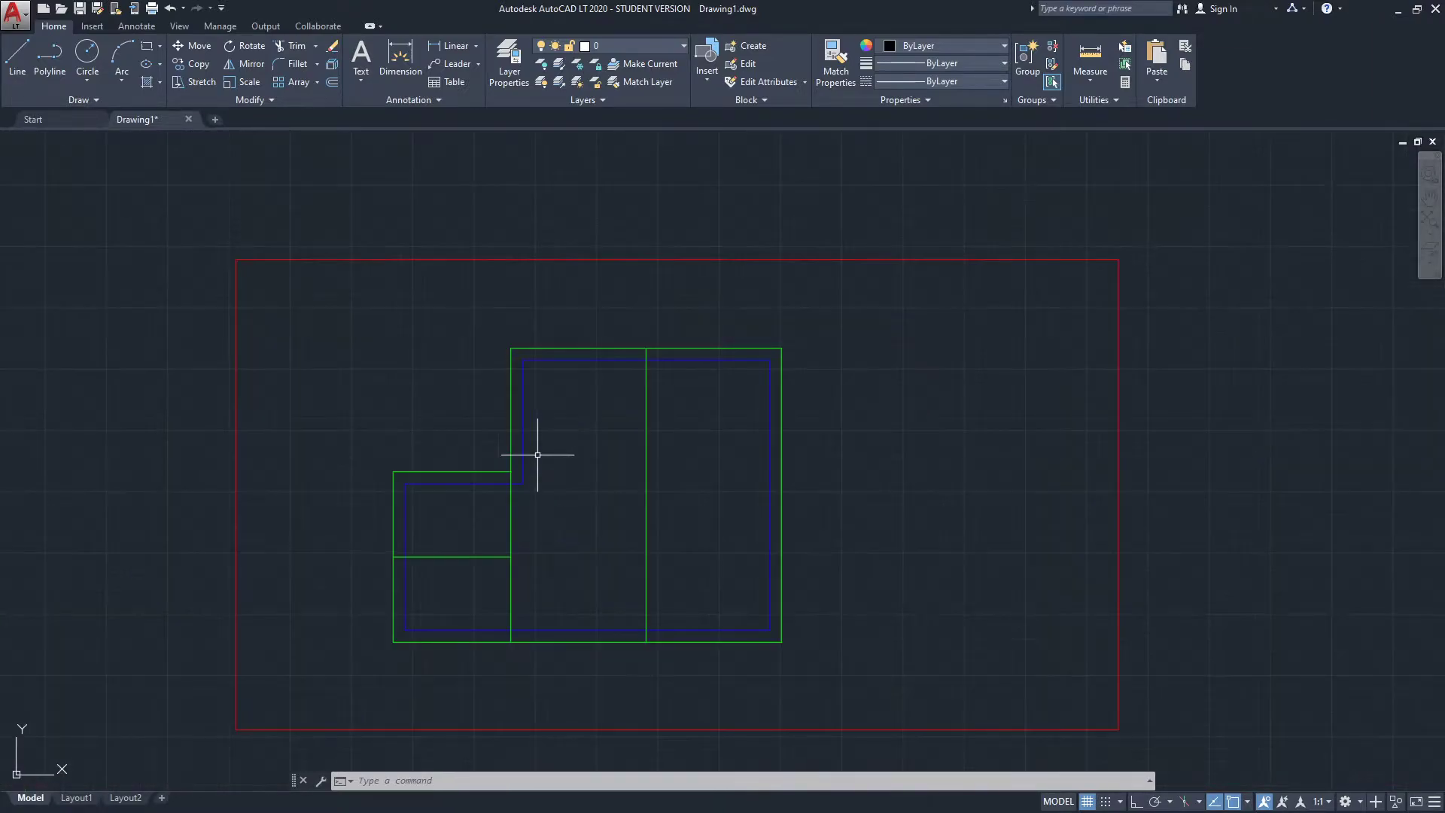
{"action": "middle_click_drag", "start_coordinate": [656, 444], "coordinate": [638, 419]}
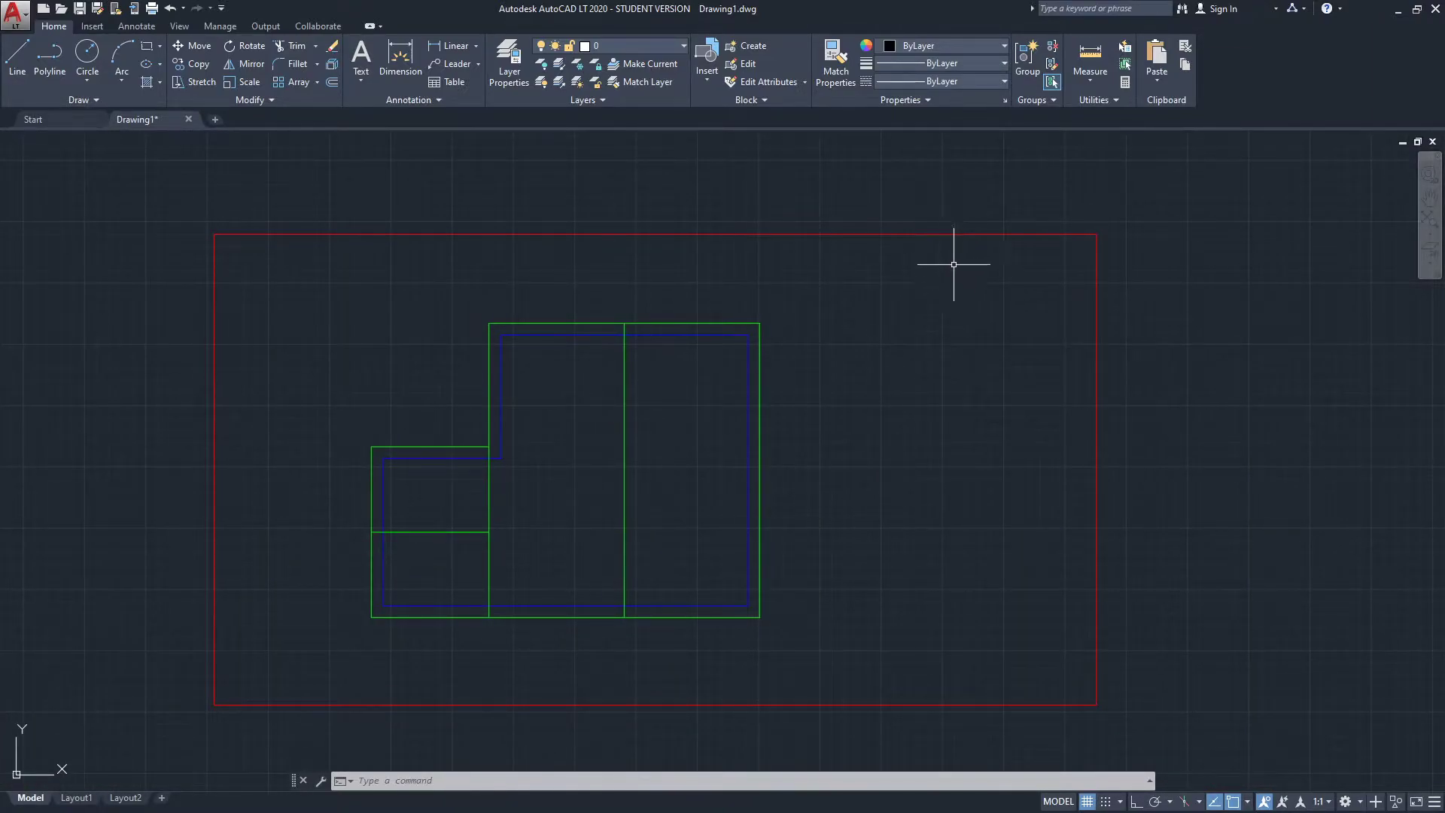
Give the red property-line rectangle the CENTER linetype.
{"action": "left_click", "coordinate": [953, 265]}
{"action": "left_click", "coordinate": [913, 210]}
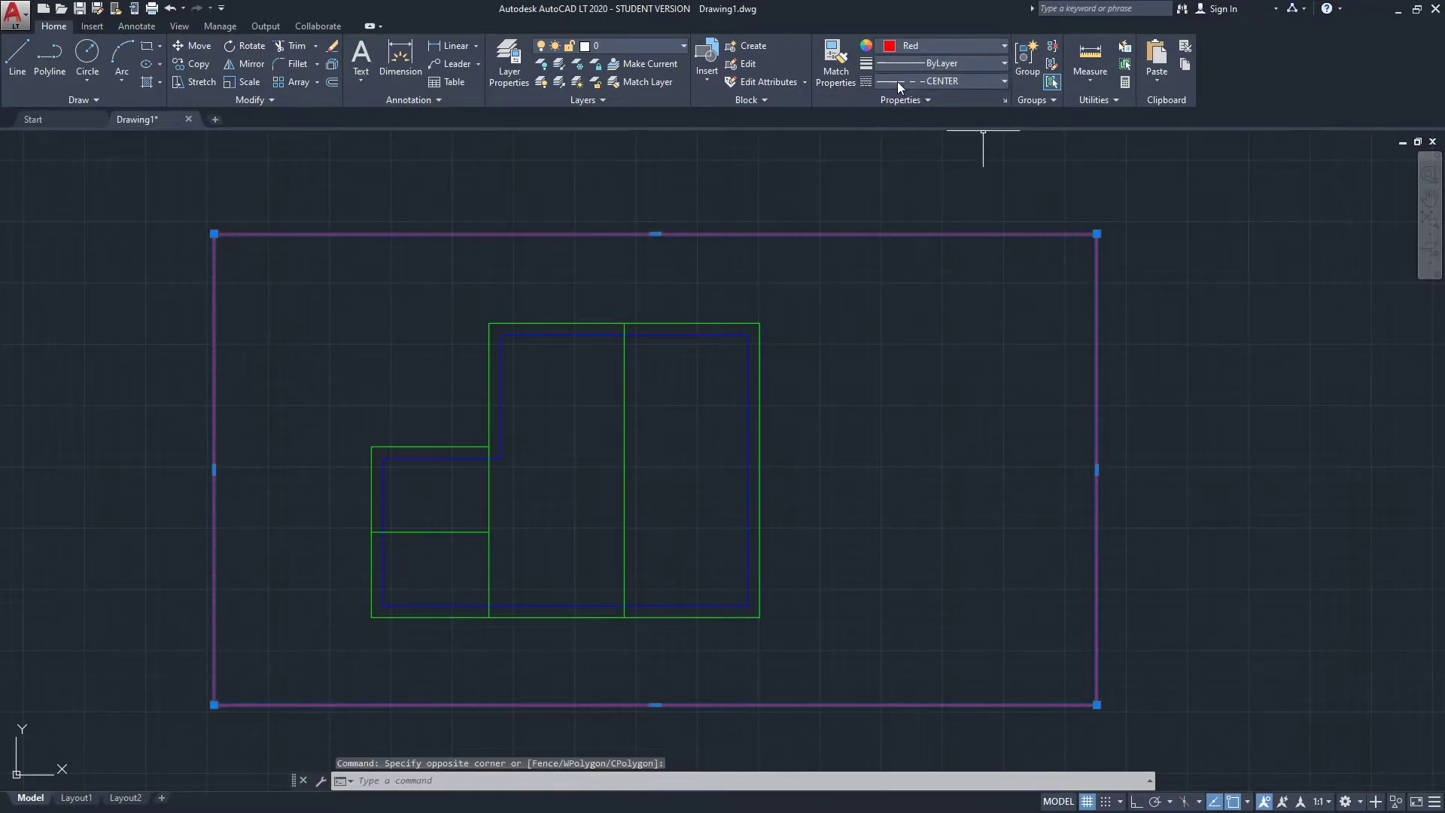
{"action": "left_click", "coordinate": [937, 79]}
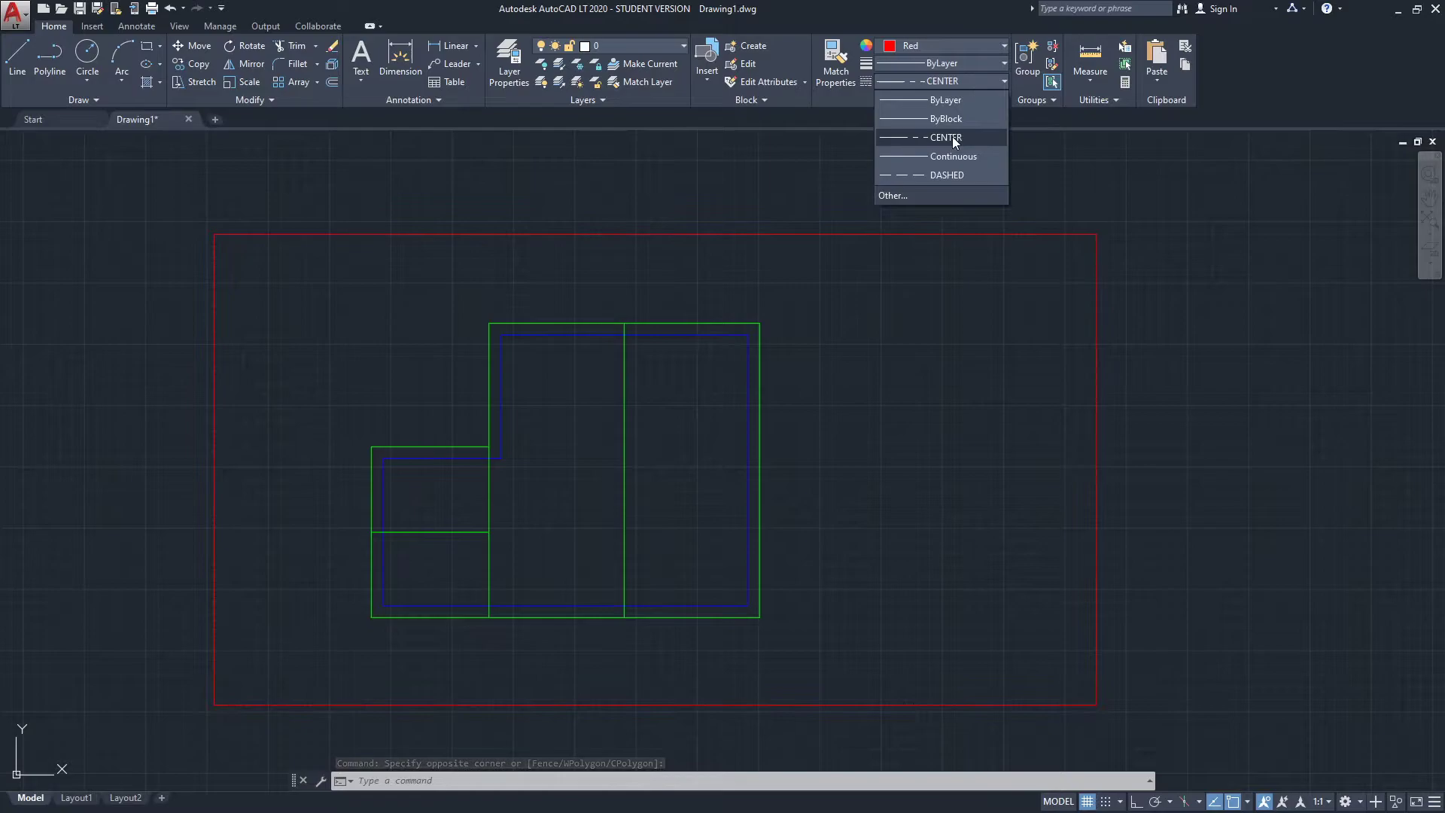
{"action": "left_click", "coordinate": [951, 137]}
{"action": "key", "text": "Escape"}
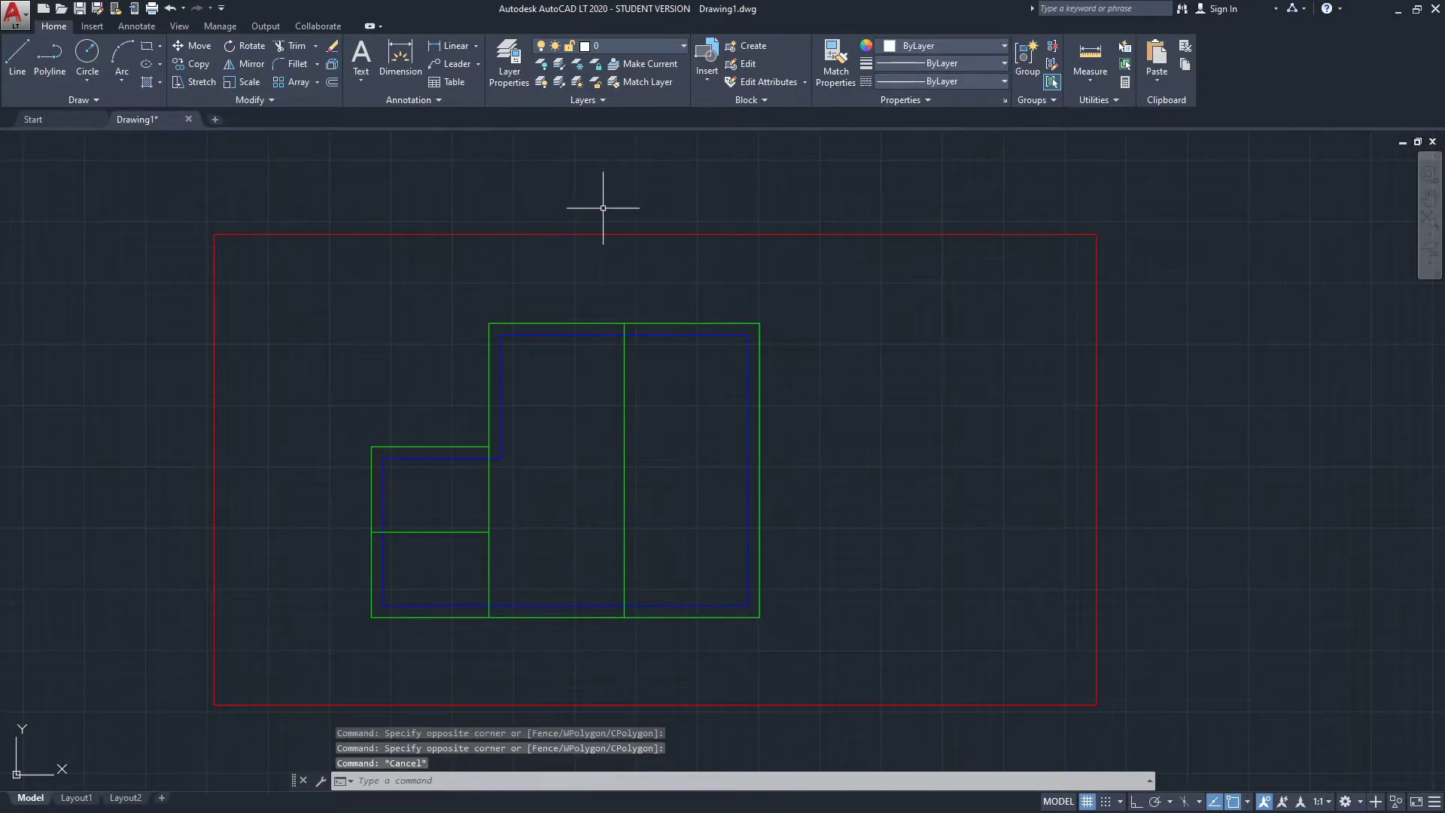
Select the blue wall polyline to inspect its properties, then deselect it.
{"action": "middle_click_drag", "start_coordinate": [453, 421], "coordinate": [516, 413]}
{"action": "scroll", "coordinate": [574, 332], "scroll_direction": "up", "scroll_amount": 4}
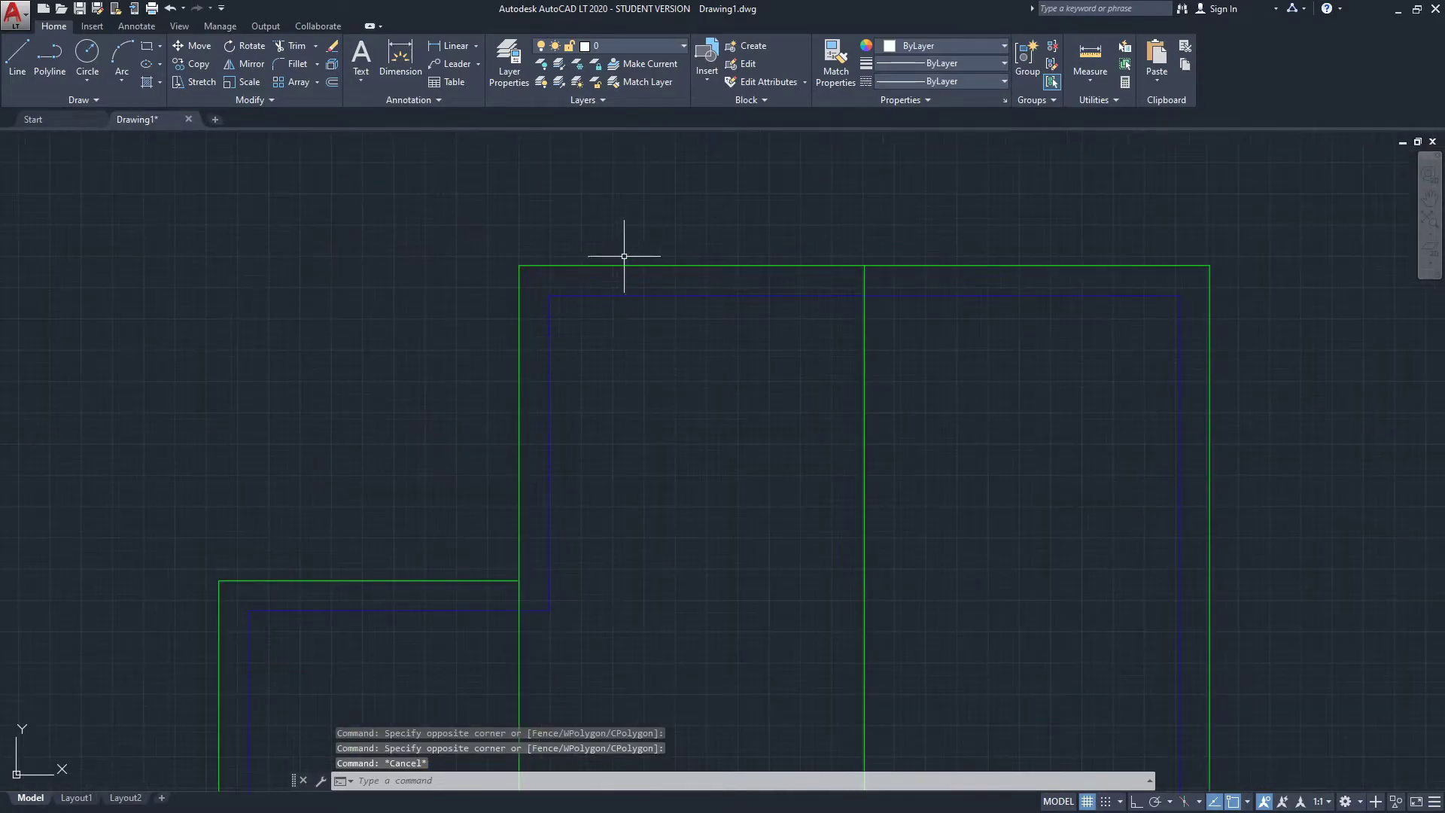
{"action": "scroll", "coordinate": [624, 255], "scroll_direction": "down", "scroll_amount": 2}
{"action": "left_click", "coordinate": [677, 276]}
{"action": "scroll", "coordinate": [811, 276], "scroll_direction": "down", "scroll_amount": 2}
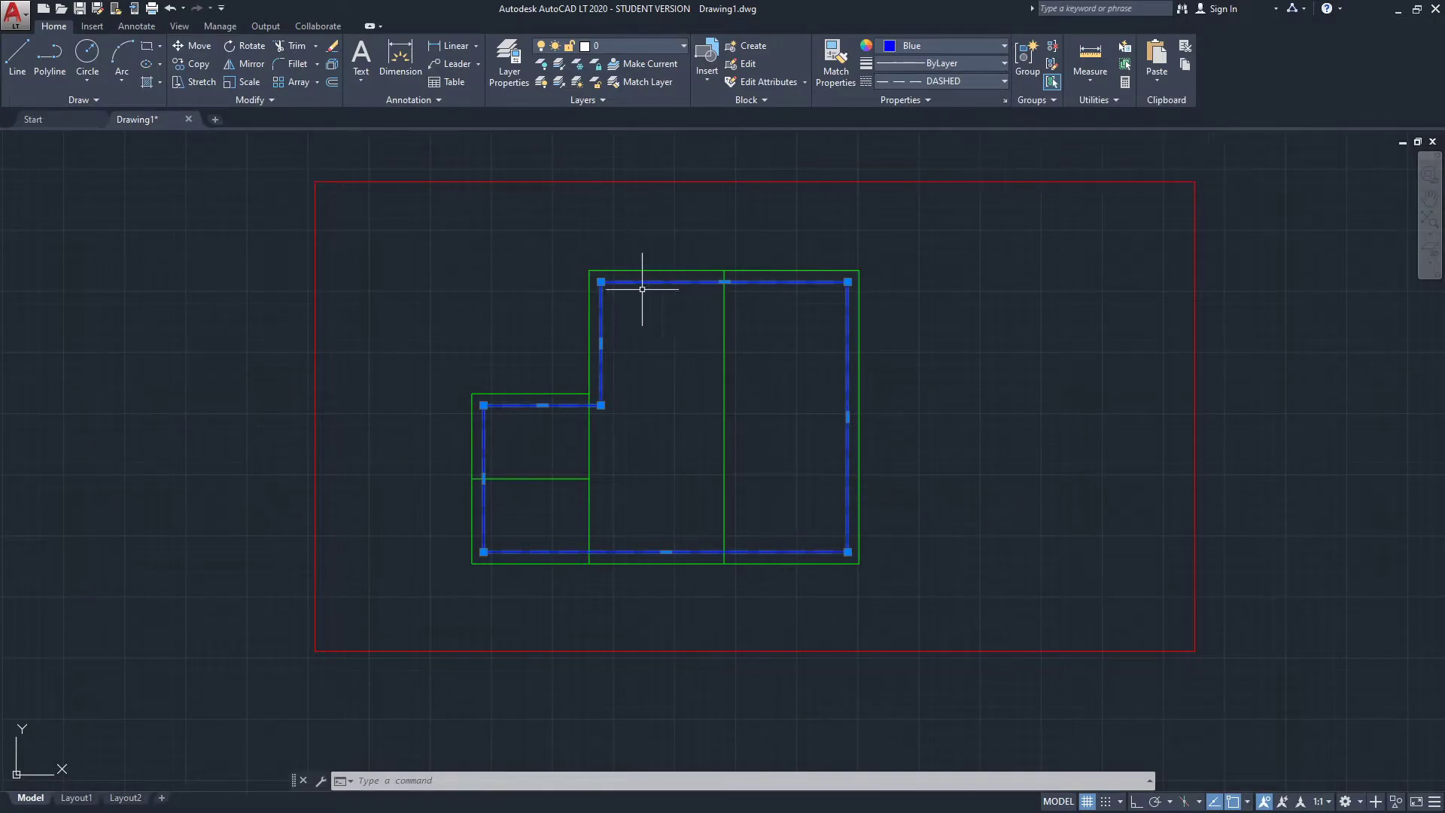
{"action": "scroll", "coordinate": [629, 284], "scroll_direction": "up", "scroll_amount": 10}
{"action": "key", "text": "Escape"}
{"action": "scroll", "coordinate": [516, 297], "scroll_direction": "up", "scroll_amount": 5}
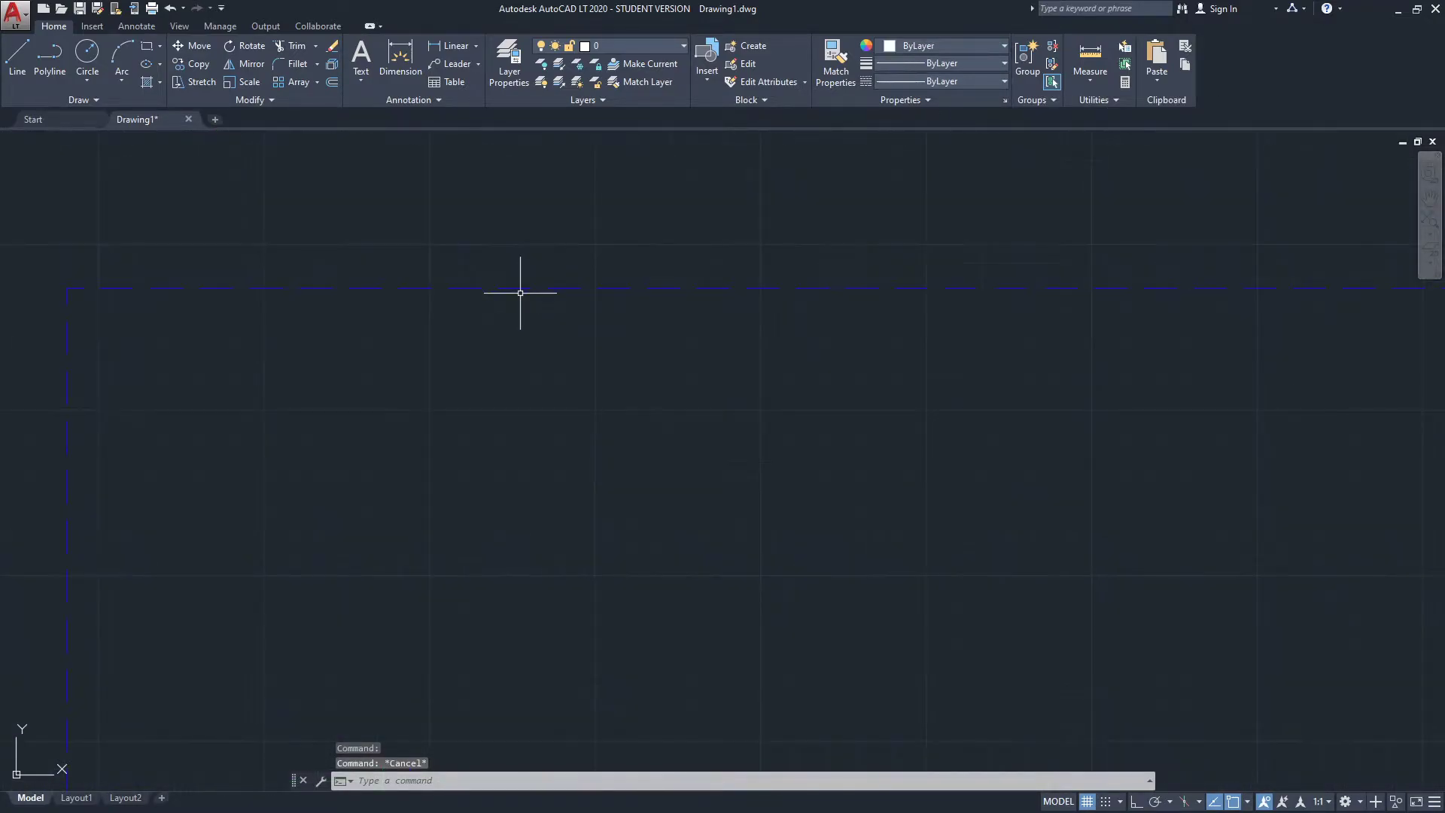
{"action": "scroll", "coordinate": [710, 274], "scroll_direction": "down", "scroll_amount": 10}
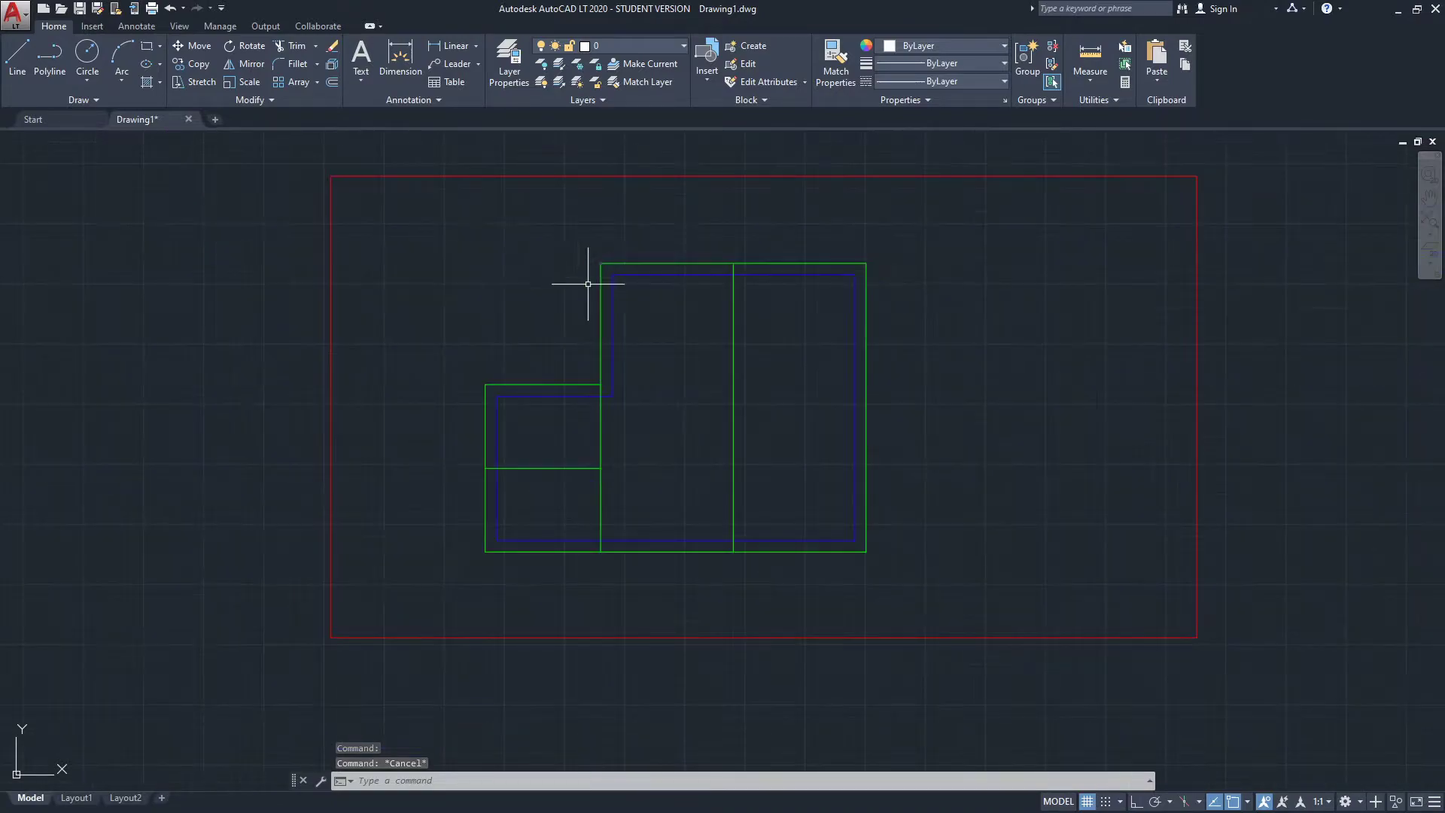
{"action": "scroll", "coordinate": [384, 271], "scroll_direction": "up", "scroll_amount": 5}
{"action": "scroll", "coordinate": [413, 283], "scroll_direction": "down", "scroll_amount": 4}
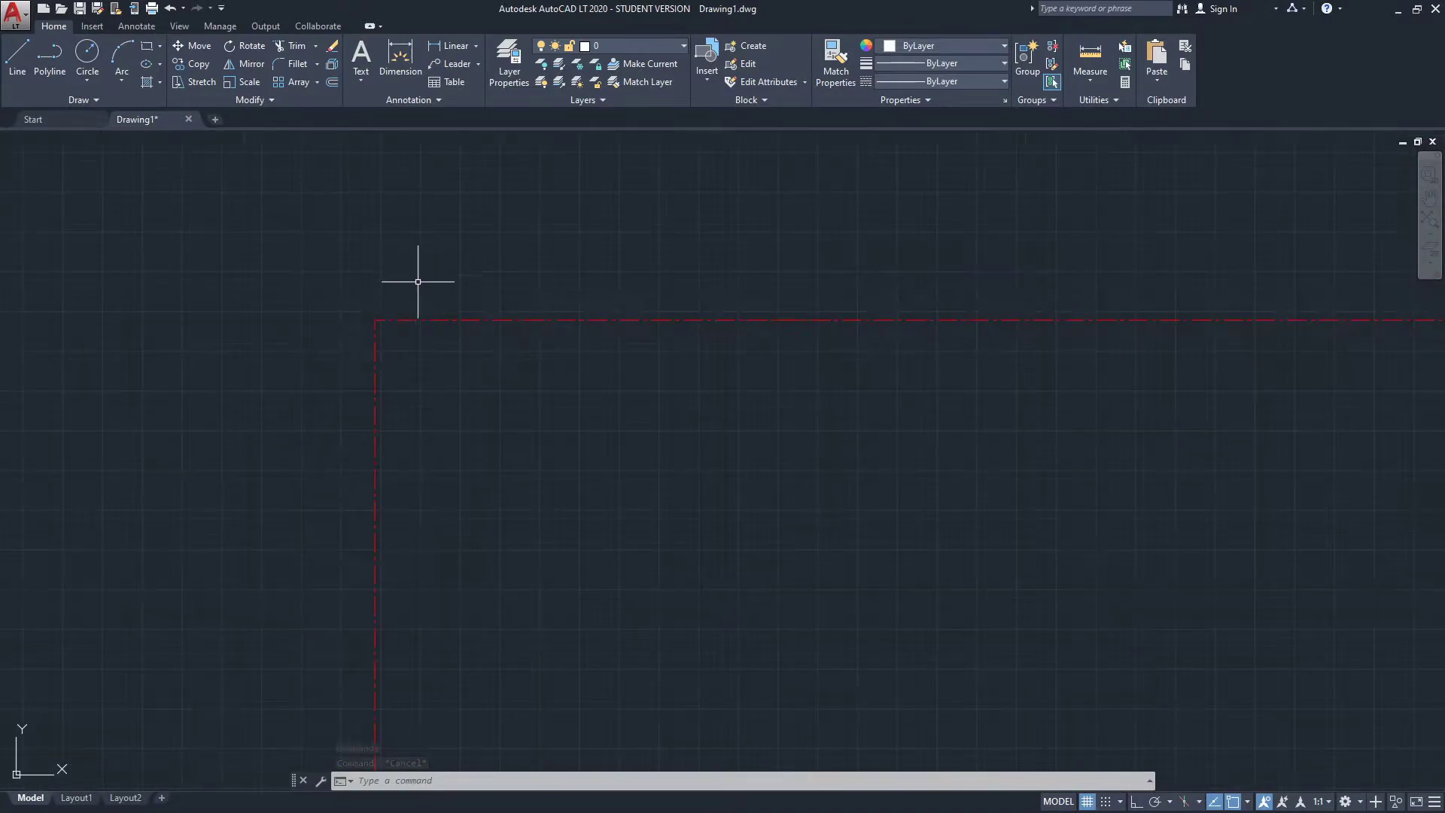
{"action": "scroll", "coordinate": [815, 309], "scroll_direction": "down", "scroll_amount": 3}
{"action": "scroll", "coordinate": [587, 323], "scroll_direction": "up", "scroll_amount": 3}
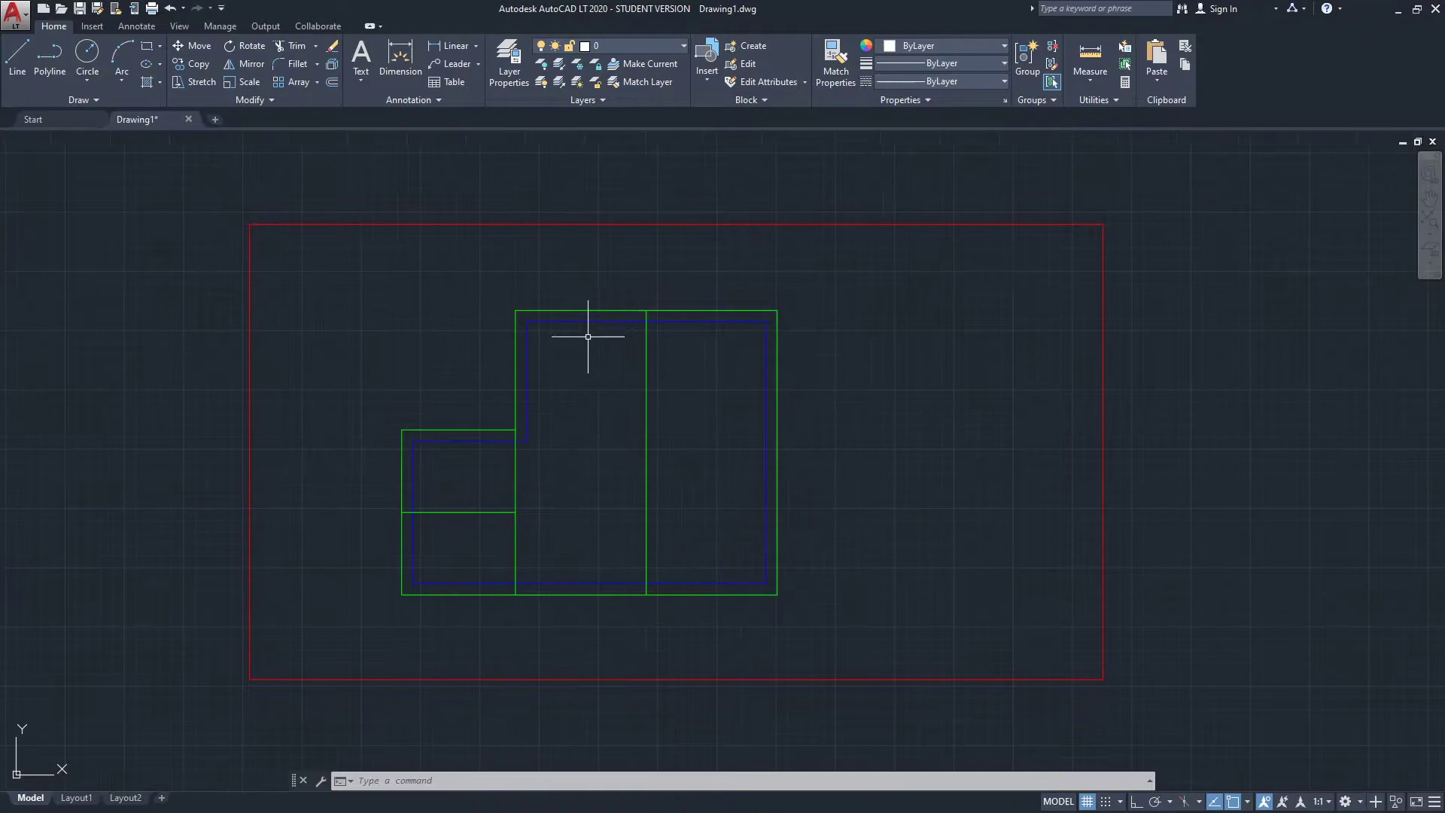
{"action": "scroll", "coordinate": [602, 316], "scroll_direction": "down", "scroll_amount": 2}
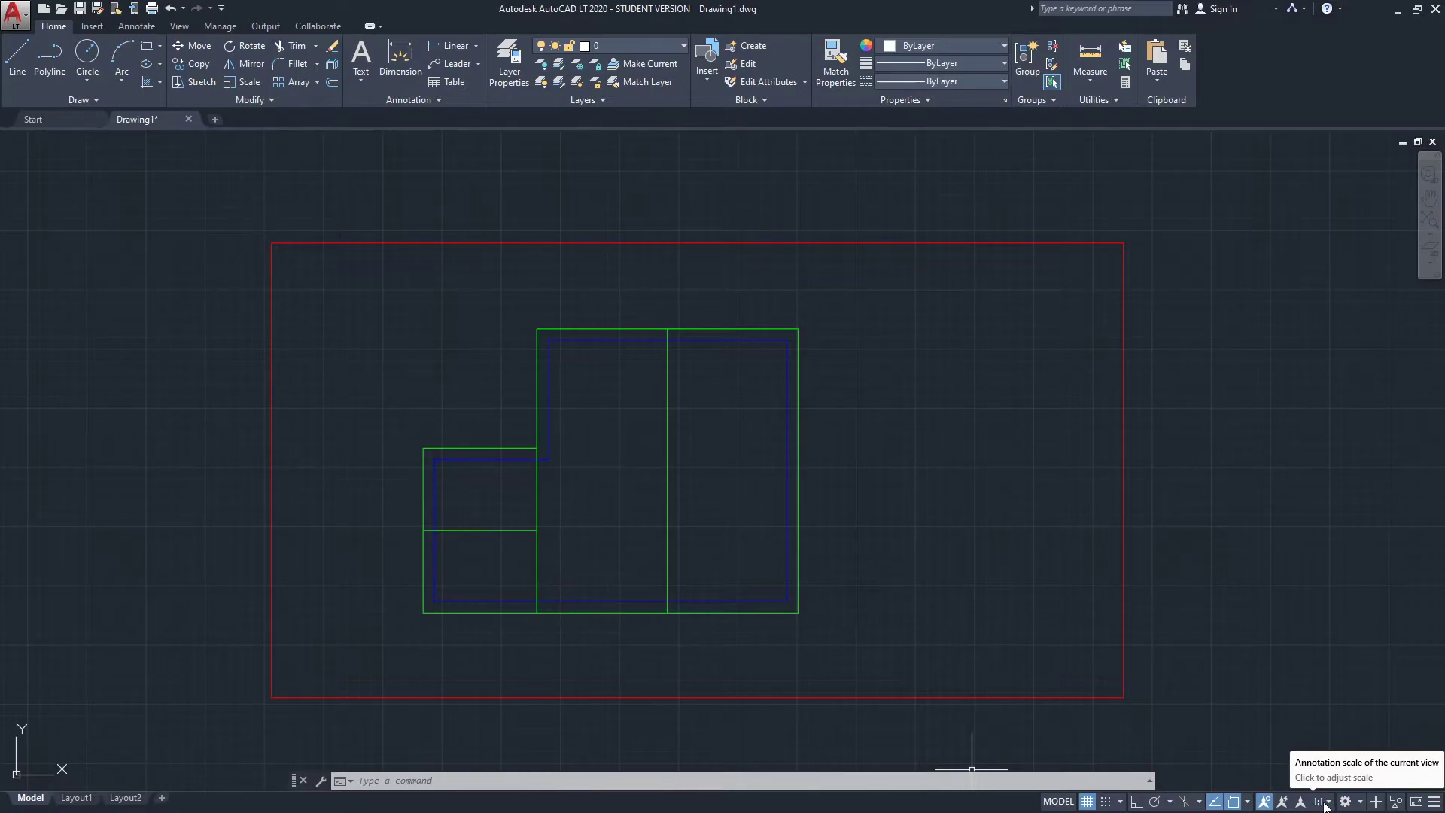
Show the annotation scale list from the 1:1 status-bar button and scroll through it.
{"action": "left_click", "coordinate": [1321, 802]}
{"action": "scroll", "coordinate": [1307, 666], "scroll_direction": "down", "scroll_amount": 3}
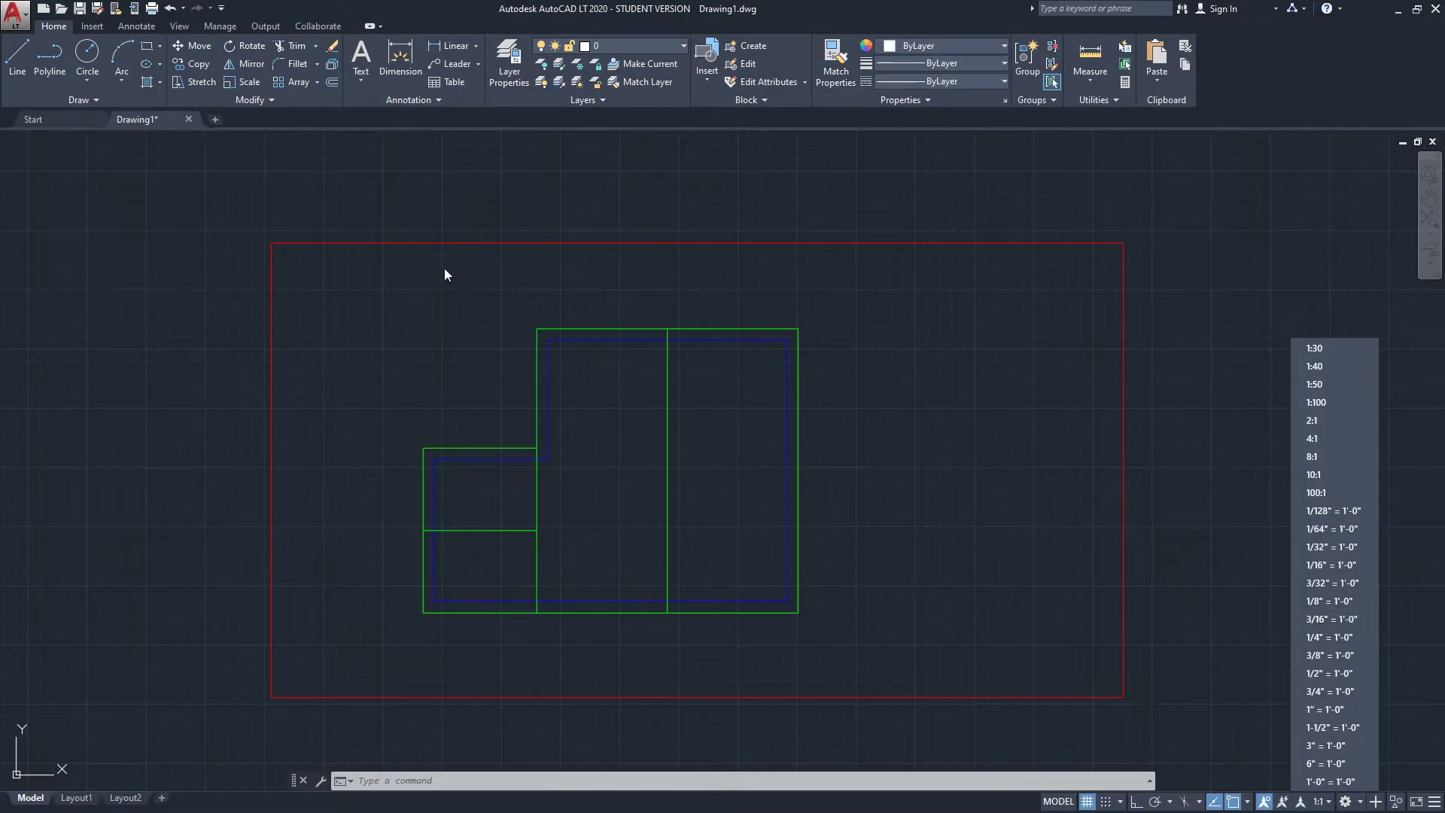
Set the annotation scale to 1/8" = 1'-0" and regenerate the drawing with RE.
{"action": "left_click", "coordinate": [1343, 600]}
{"action": "mouse_move", "coordinate": [902, 468]}
{"action": "middle_mouse_down"}
{"action": "mouse_move", "coordinate": [786, 439]}
{"action": "mouse_move", "coordinate": [803, 481]}
{"action": "middle_mouse_up"}
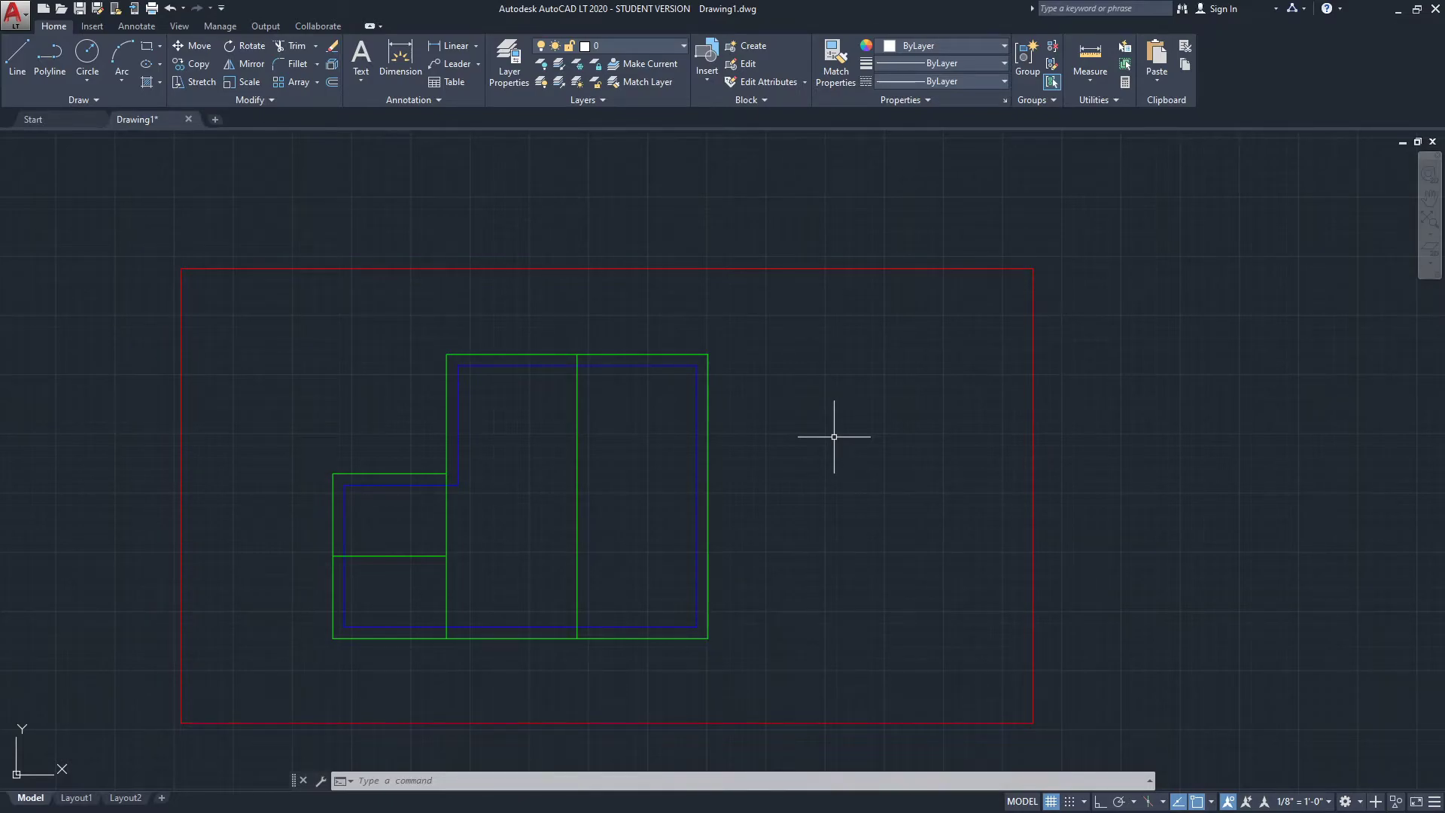
{"action": "middle_click_drag", "start_coordinate": [717, 487], "coordinate": [763, 423]}
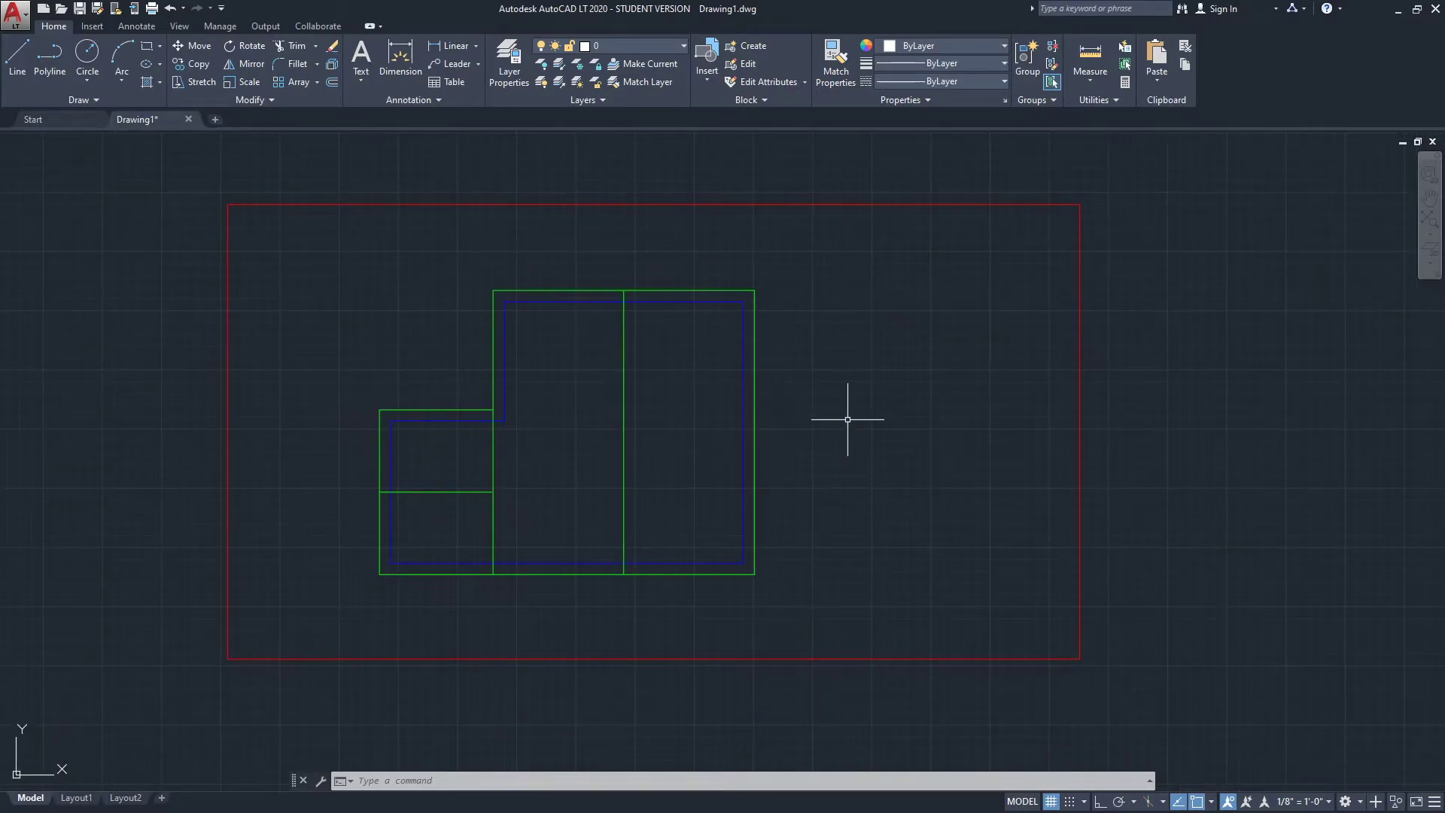
{"action": "type", "text": "RE"}
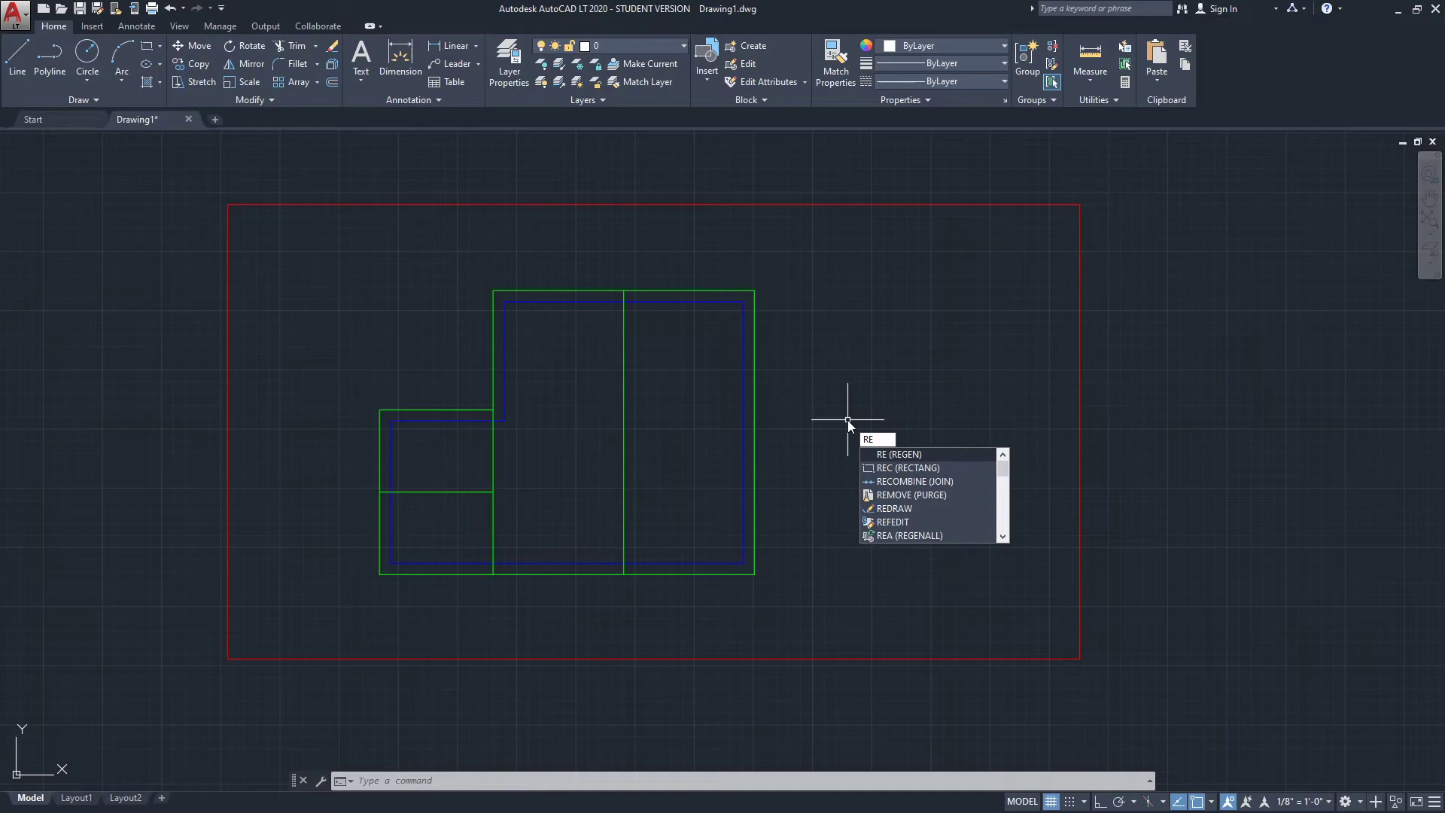
{"action": "key", "text": "Return"}
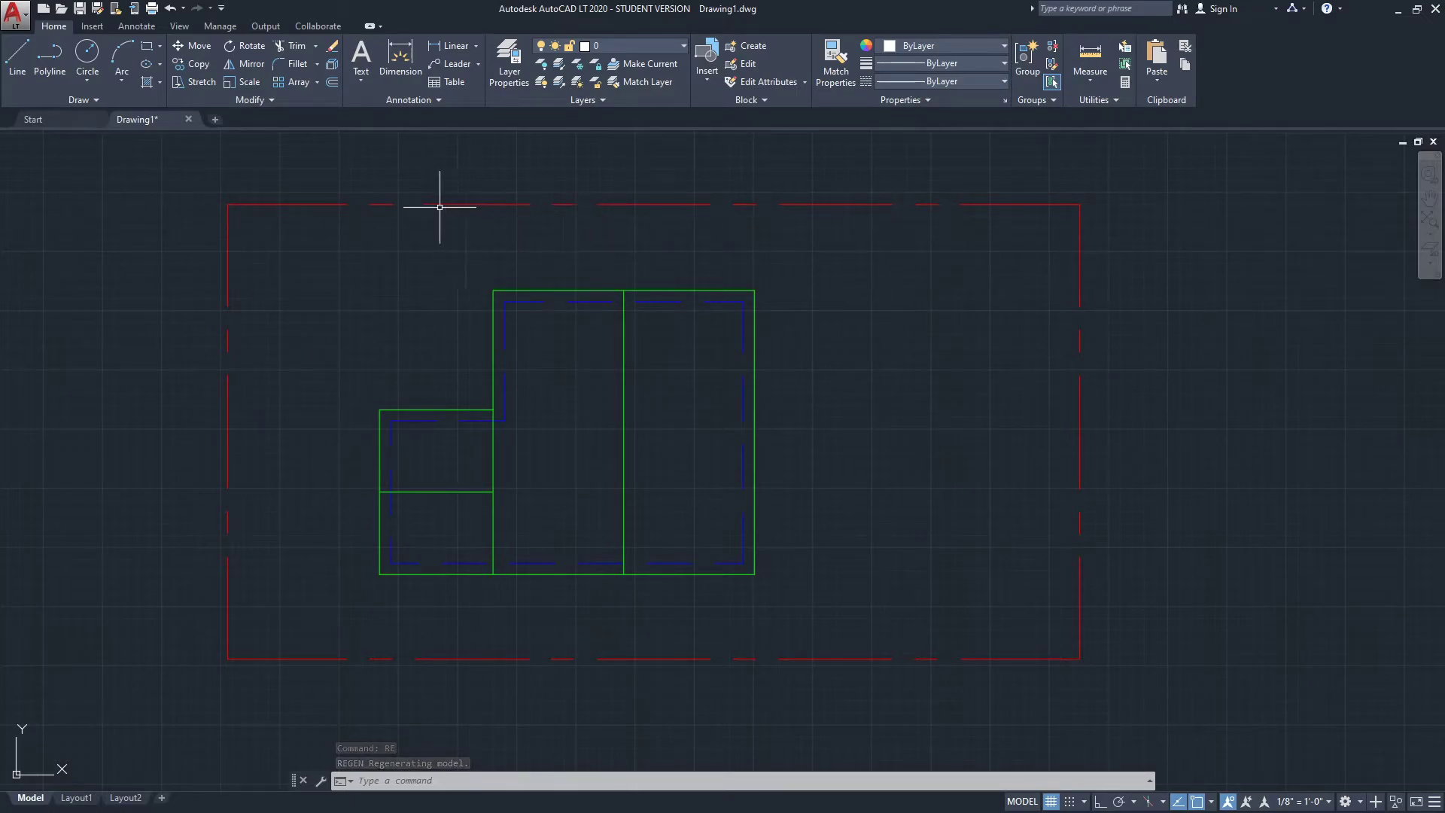
Change the annotation scale to 1/4" = 1'-0", regenerate, and zoom to inspect the dashes.
{"action": "left_click", "coordinate": [1322, 801]}
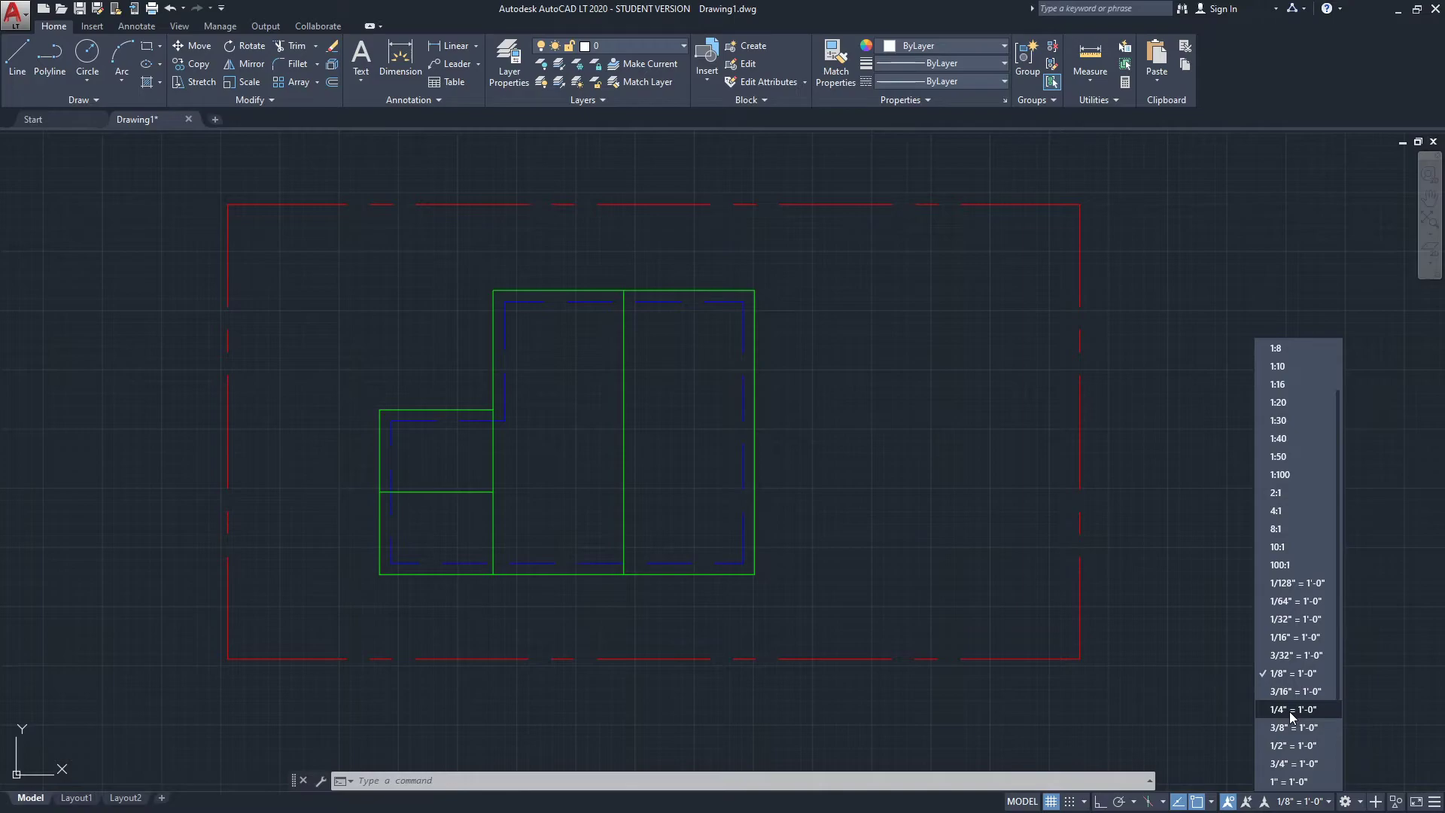
{"action": "left_click", "coordinate": [1289, 710]}
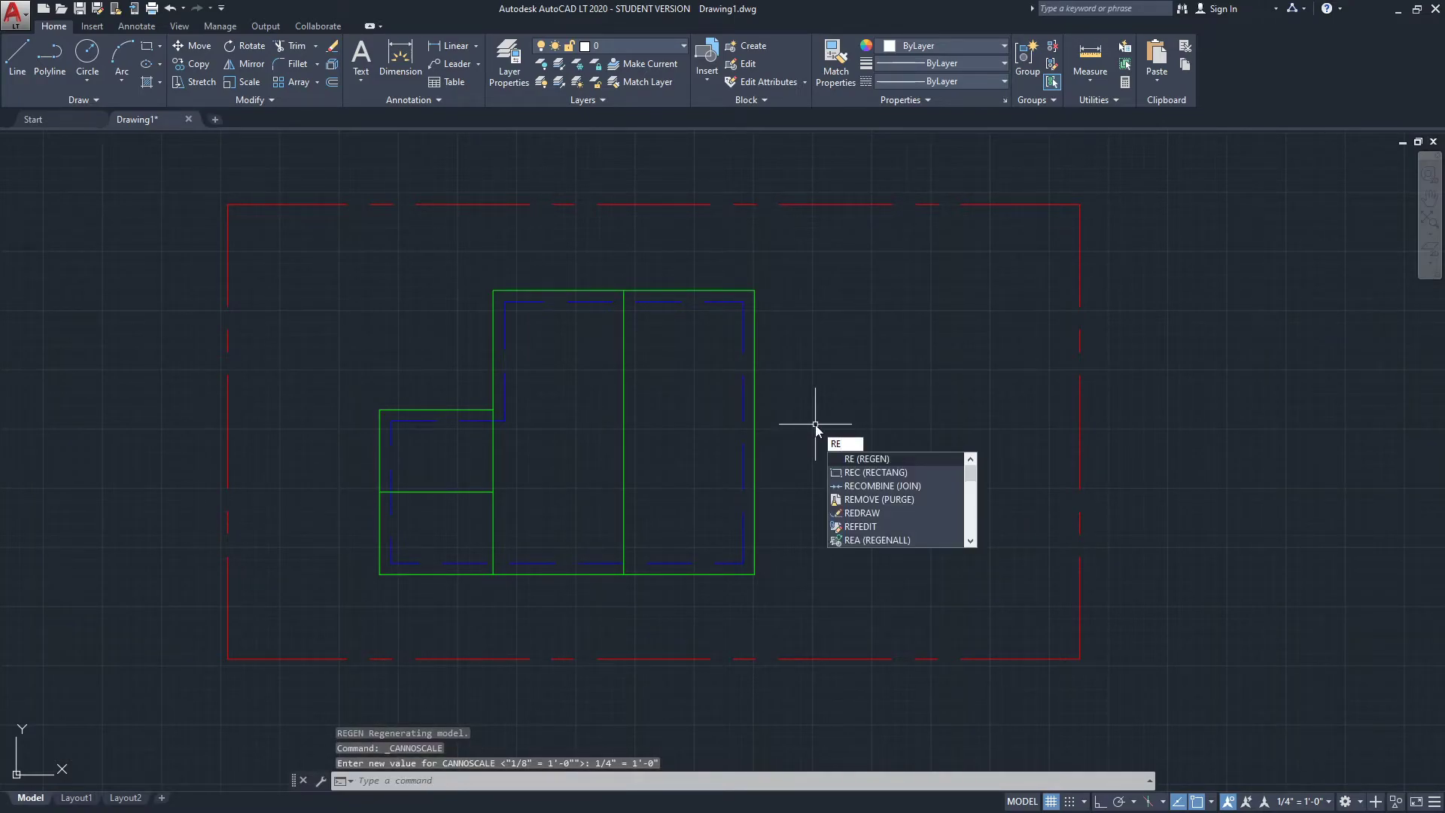
{"action": "type", "text": "RE"}
{"action": "key", "text": "Return"}
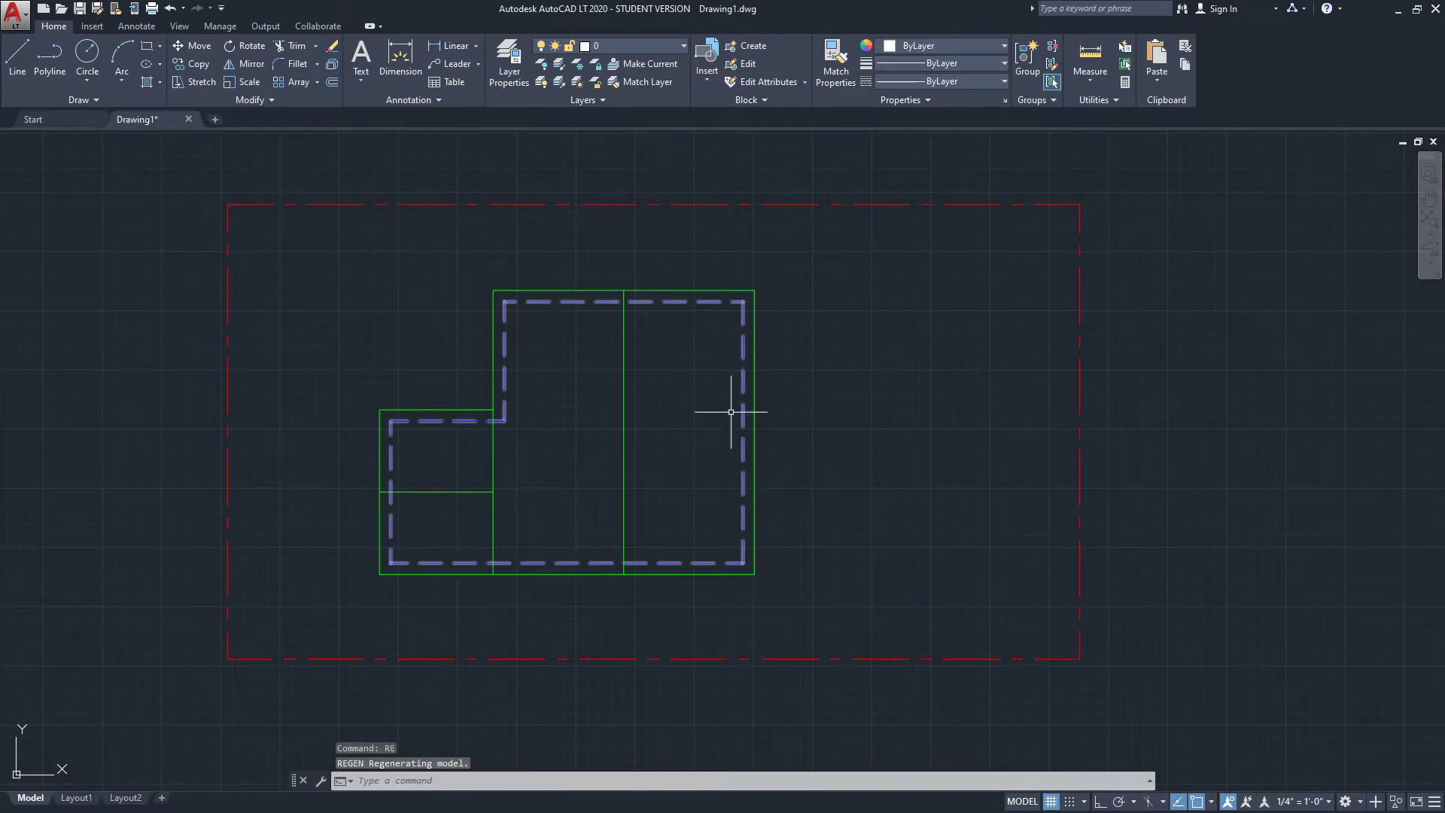
{"action": "scroll", "coordinate": [726, 399], "scroll_direction": "down", "scroll_amount": 1}
{"action": "scroll", "coordinate": [586, 372], "scroll_direction": "up", "scroll_amount": 1}
{"action": "scroll", "coordinate": [486, 265], "scroll_direction": "down", "scroll_amount": 1}
{"action": "scroll", "coordinate": [389, 211], "scroll_direction": "up", "scroll_amount": 1}
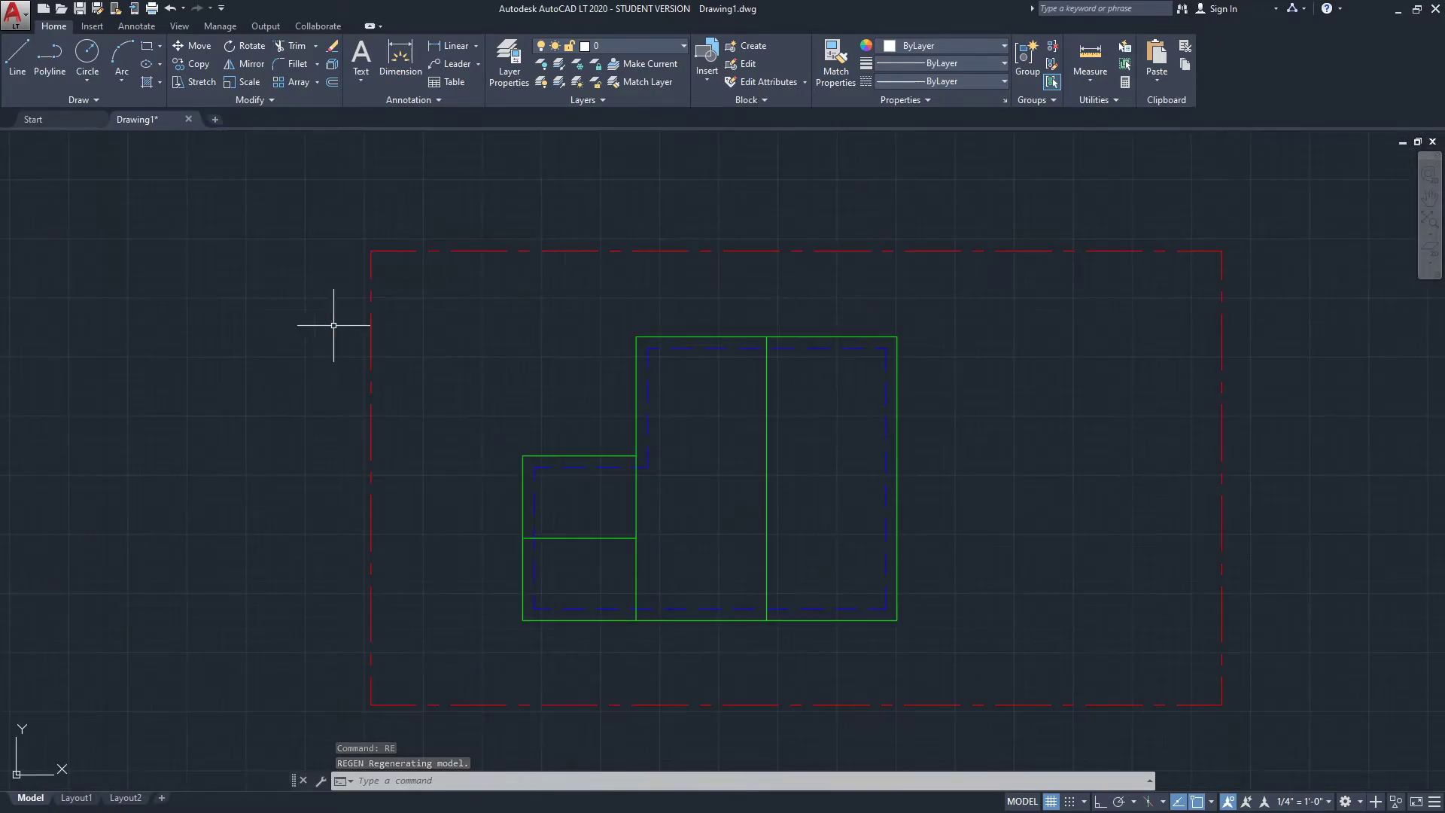
Preview the plan on Layout1, return to Model, and close the annotation scale list unchanged.
{"action": "left_click", "coordinate": [76, 797]}
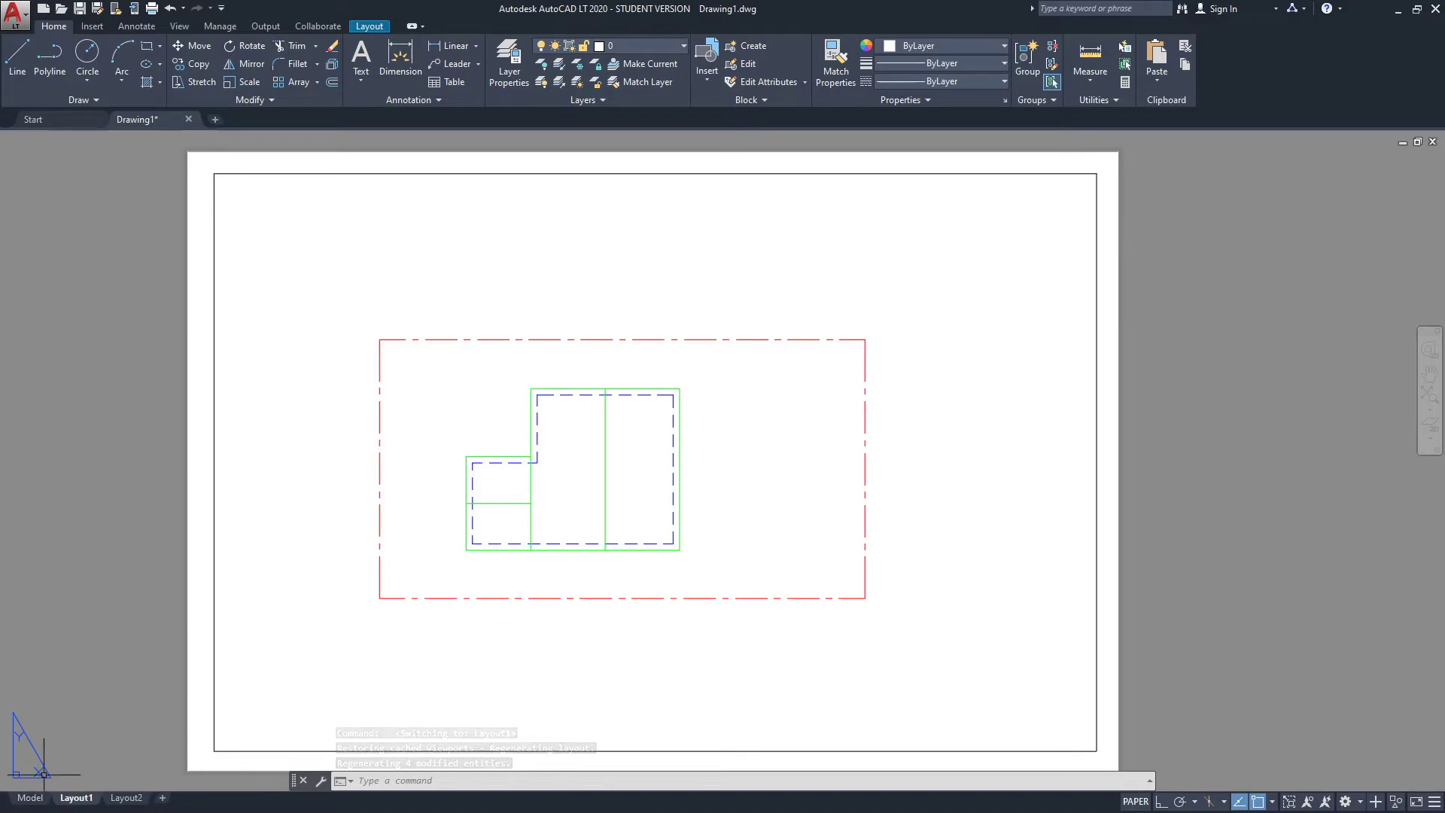
{"action": "left_click", "coordinate": [30, 797]}
{"action": "middle_click_drag", "start_coordinate": [818, 422], "coordinate": [679, 409]}
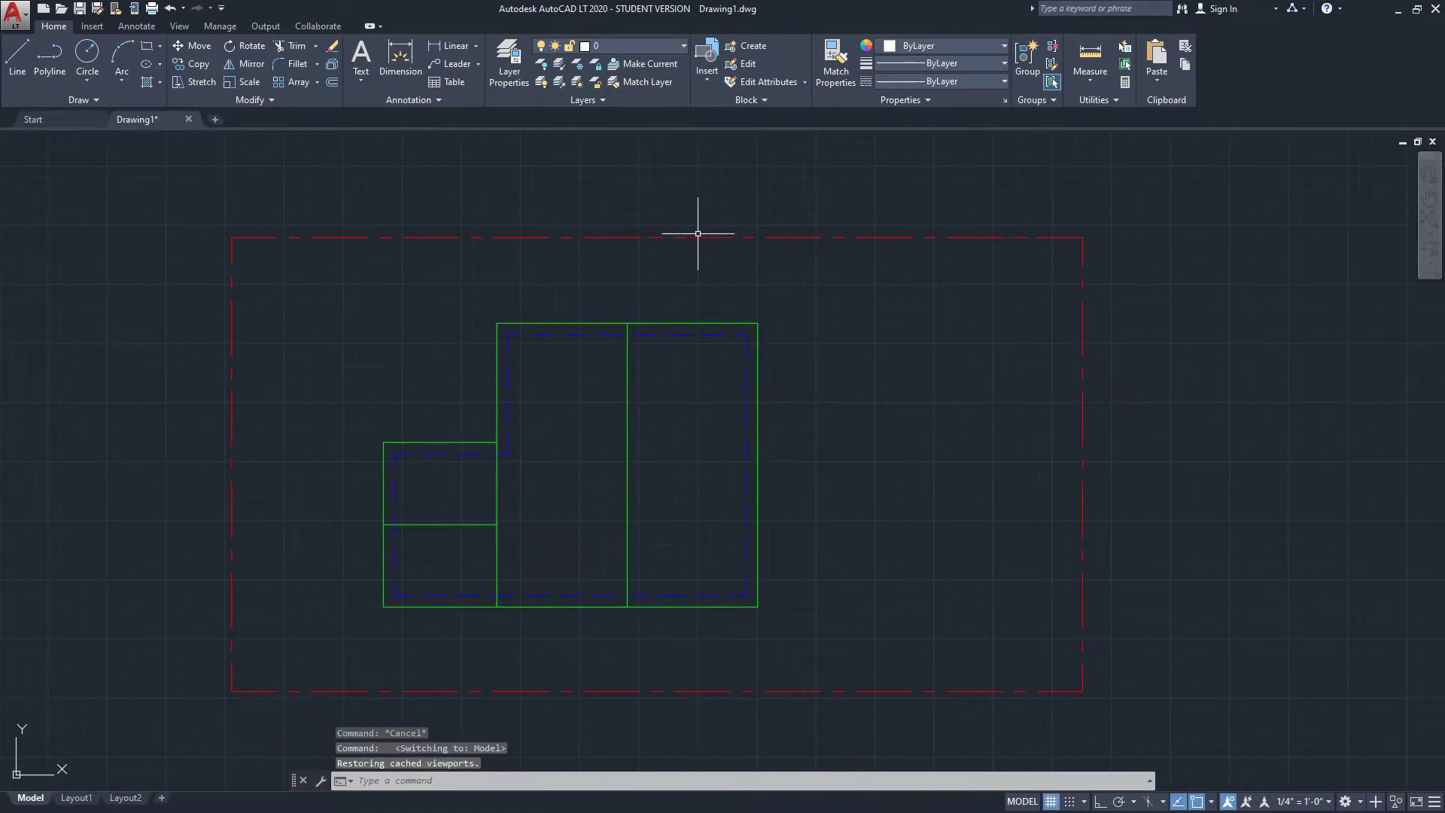
{"action": "left_click", "coordinate": [1307, 802]}
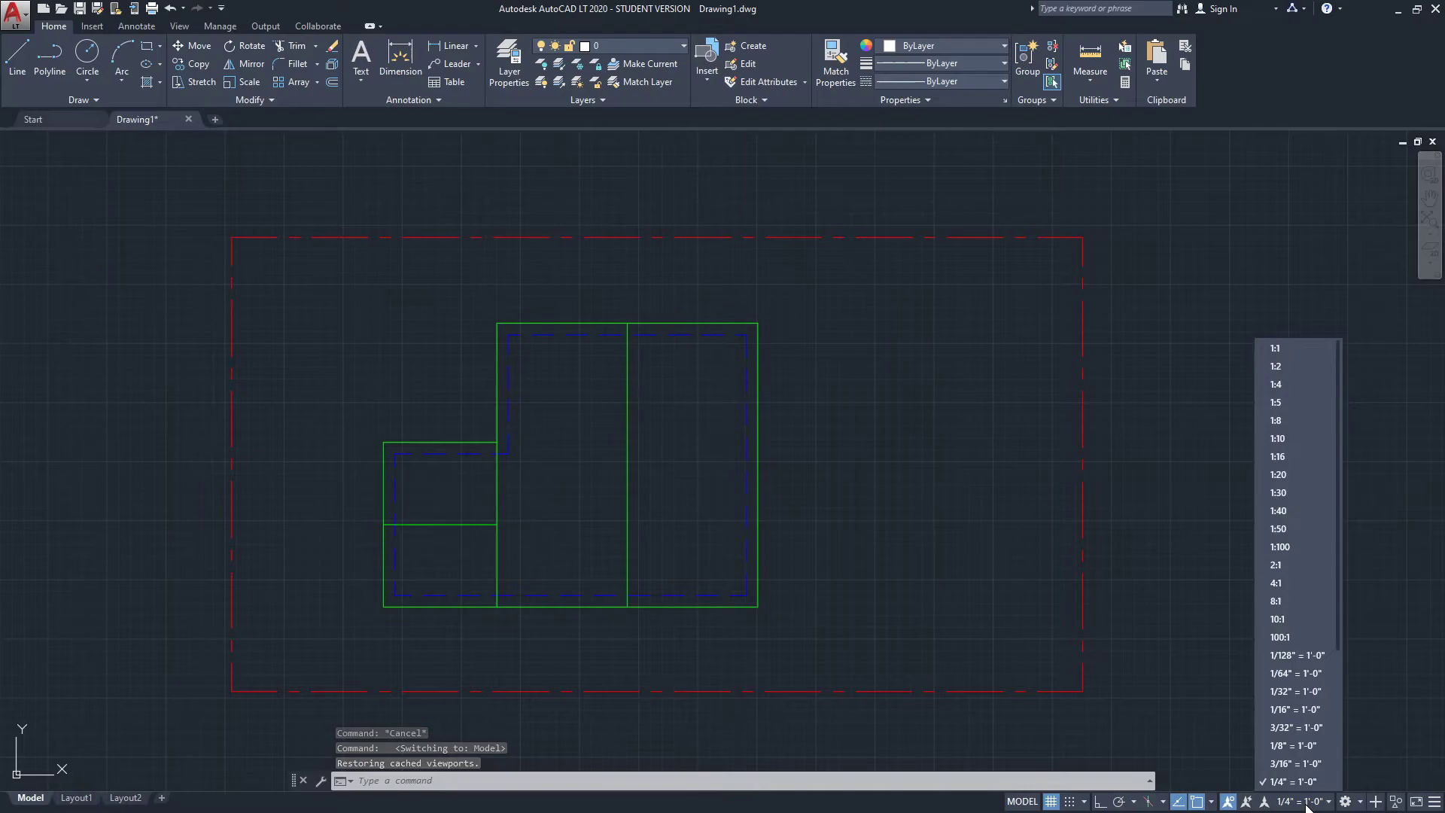
{"action": "left_click", "coordinate": [860, 354]}
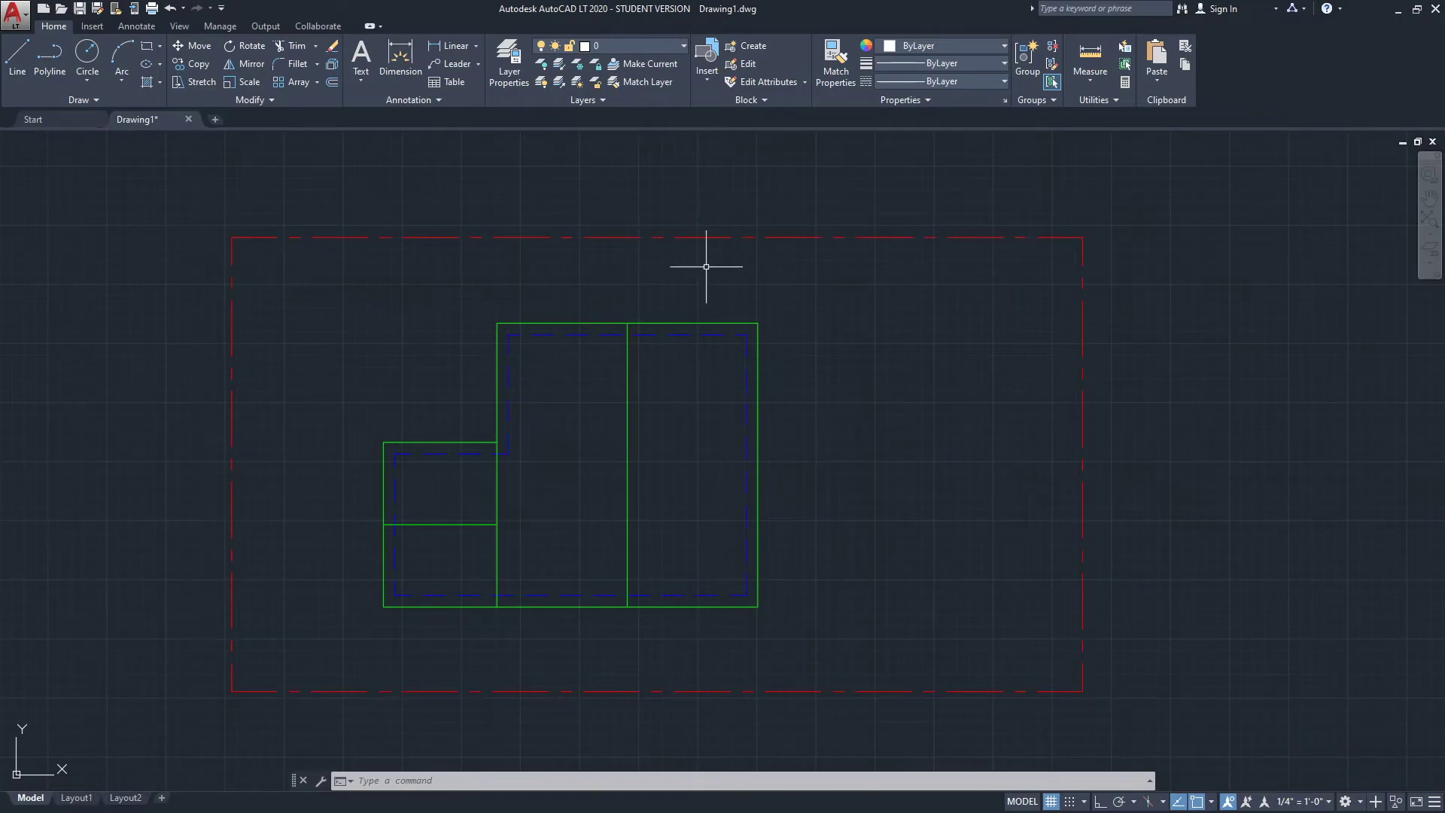
{"action": "middle_click_drag", "start_coordinate": [707, 265], "coordinate": [650, 279]}
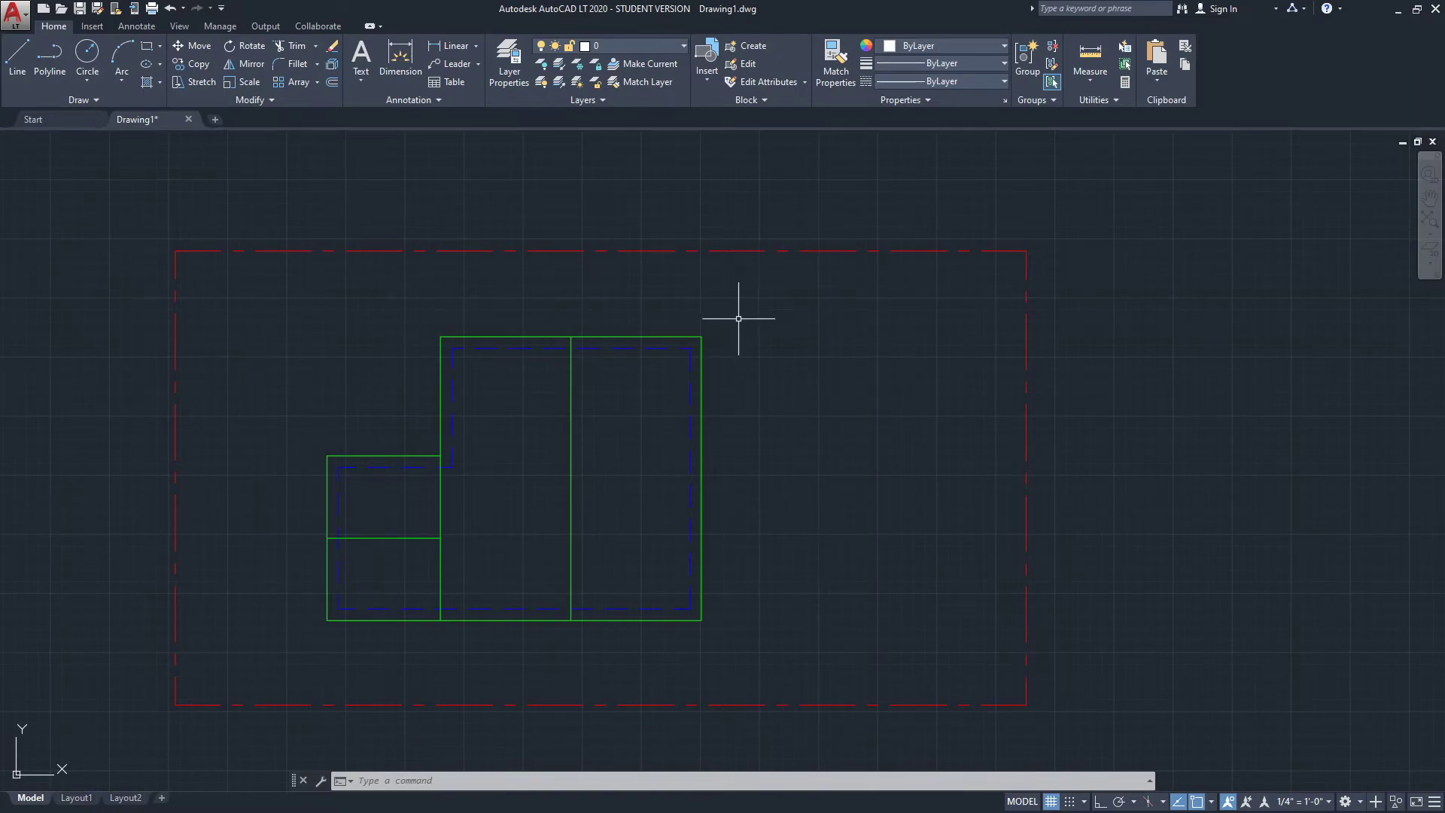
Open the Properties palette with PRO, dock it on the right, and widen its value column.
{"action": "right_click", "coordinate": [675, 289]}
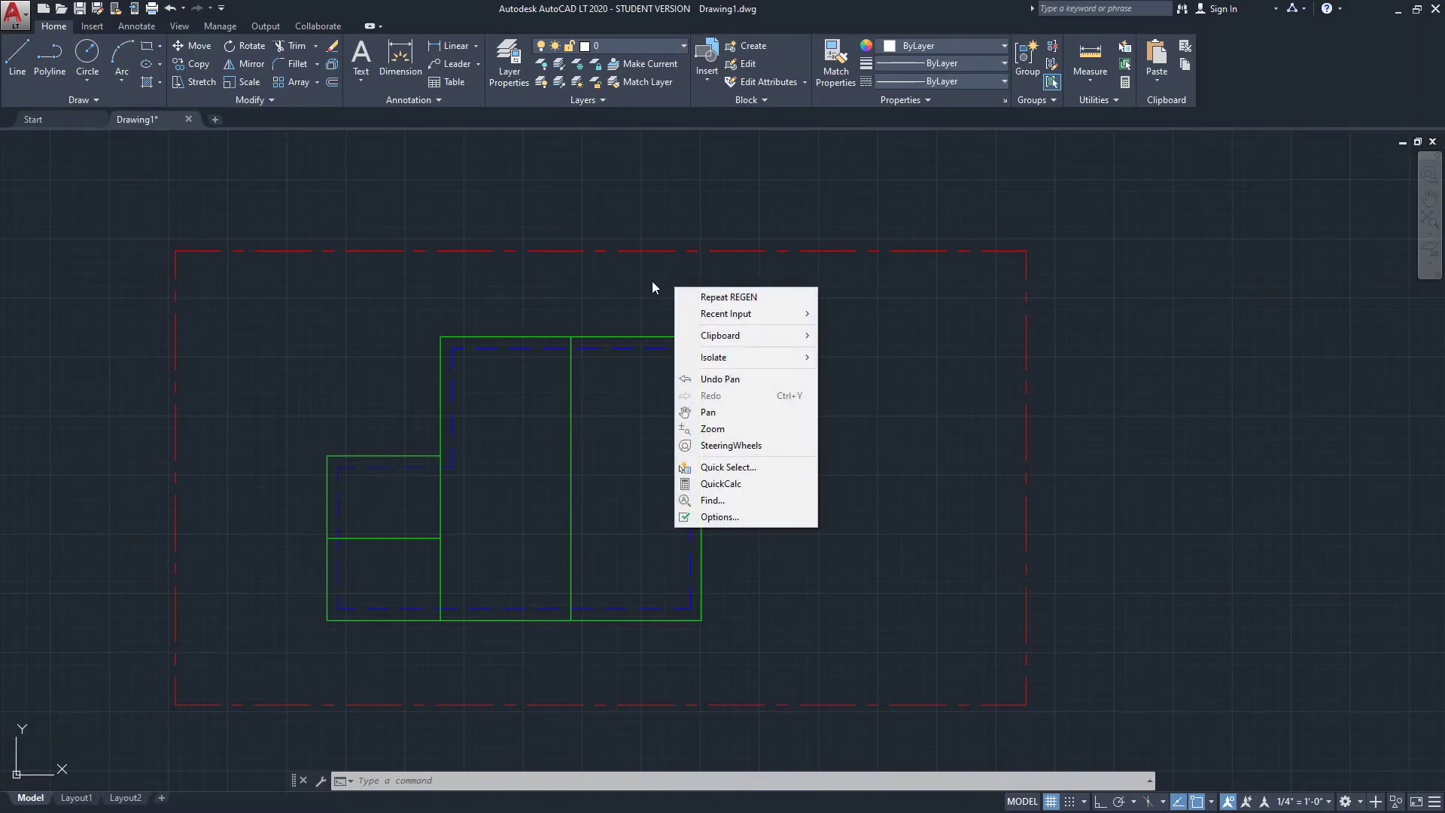
{"action": "left_click", "coordinate": [948, 299]}
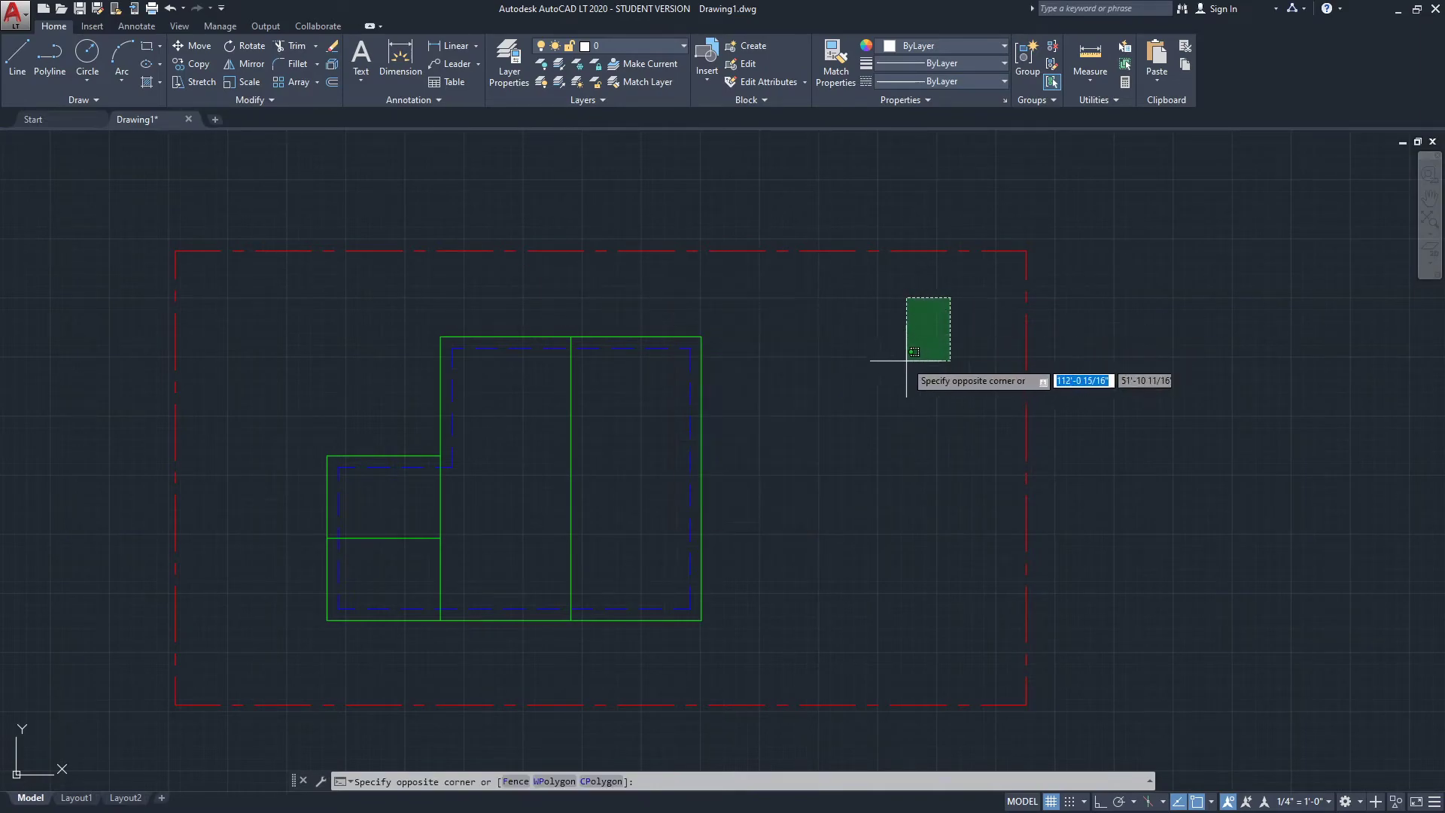
{"action": "left_click", "coordinate": [898, 361]}
{"action": "type", "text": "PROPERTIES"}
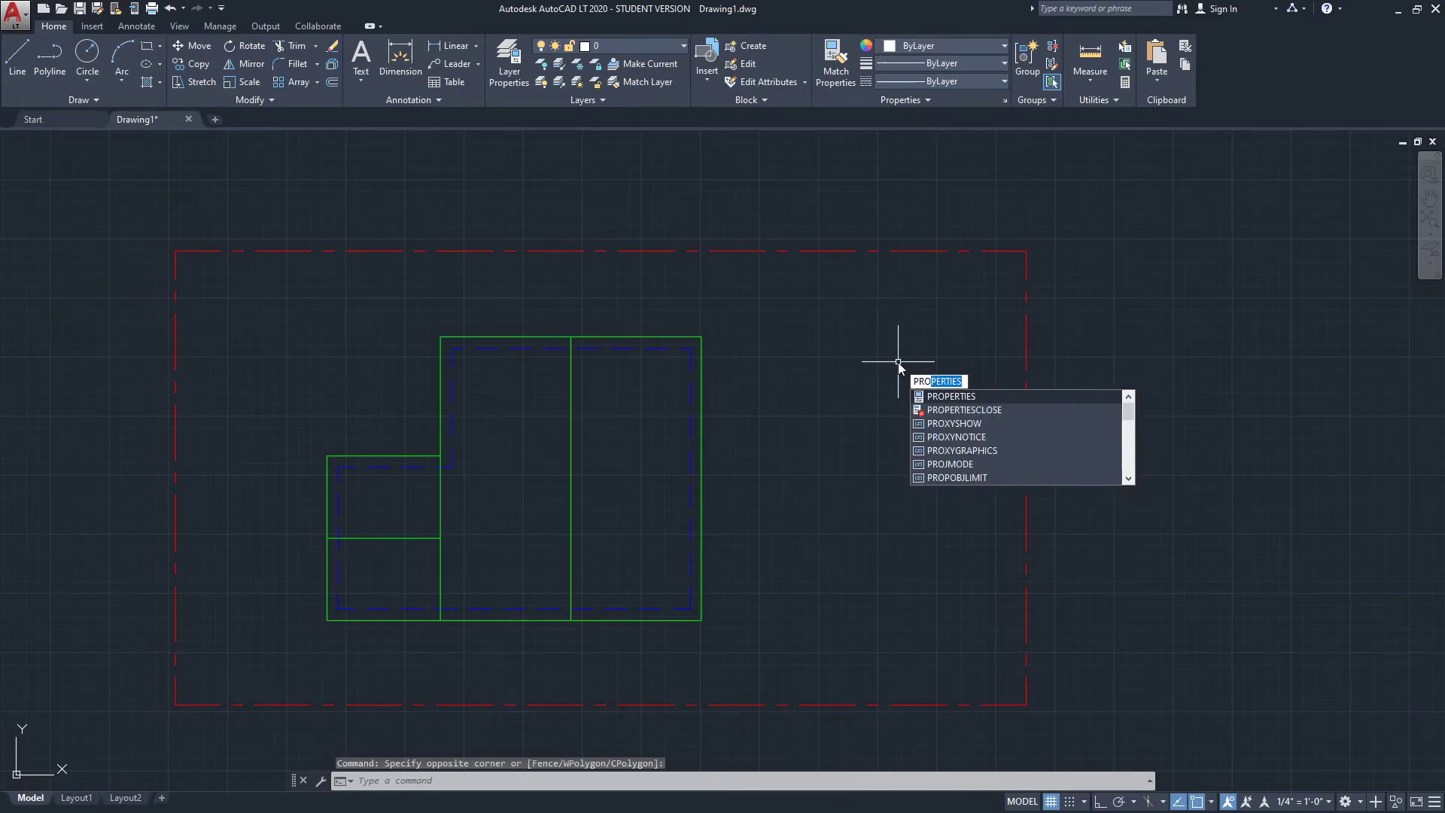
{"action": "key", "text": "Return"}
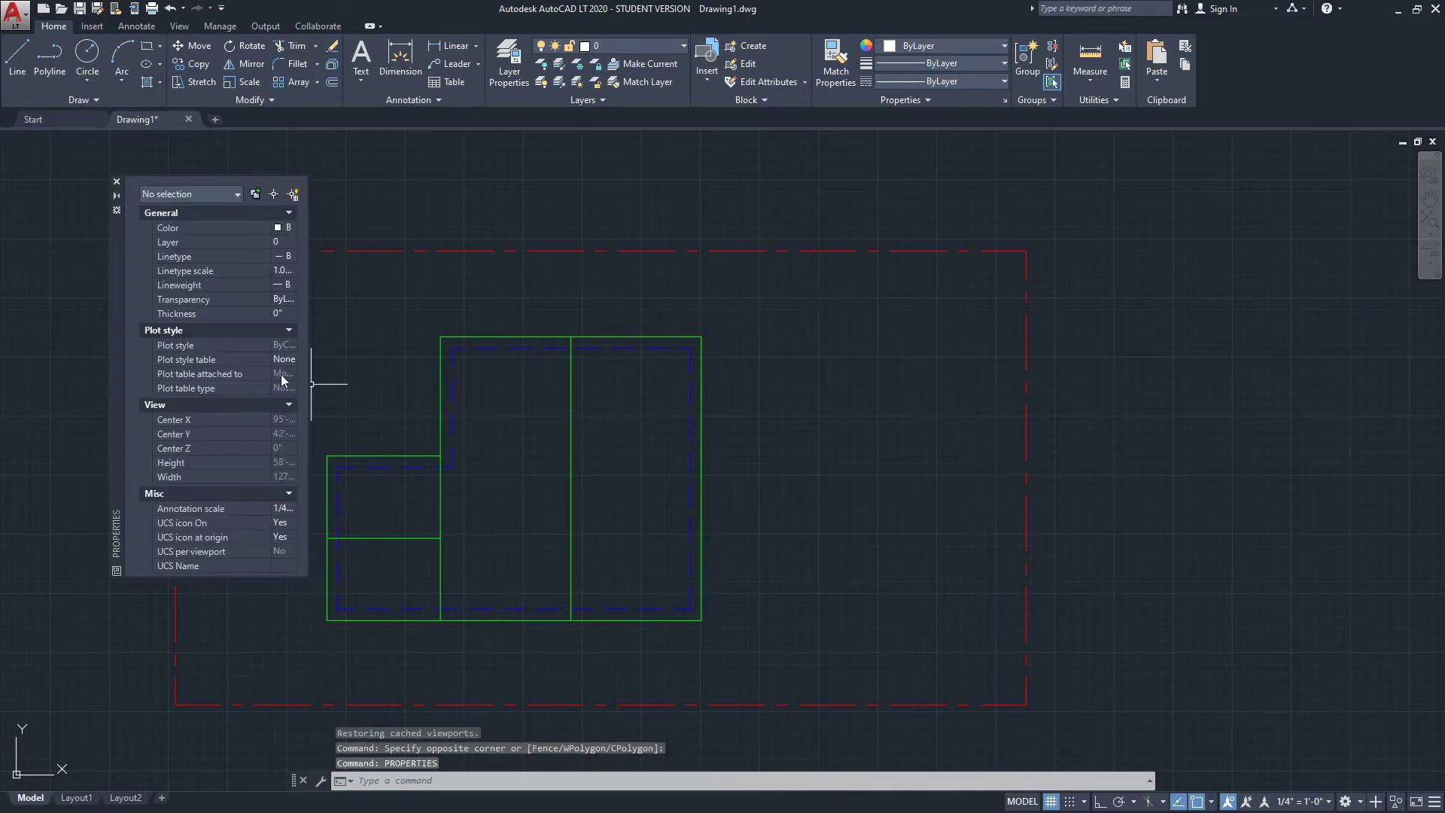
{"action": "mouse_move", "coordinate": [115, 270]}
{"action": "left_mouse_down"}
{"action": "mouse_move", "coordinate": [572, 291]}
{"action": "mouse_move", "coordinate": [1041, 266]}
{"action": "mouse_move", "coordinate": [1409, 316]}
{"action": "left_mouse_up"}
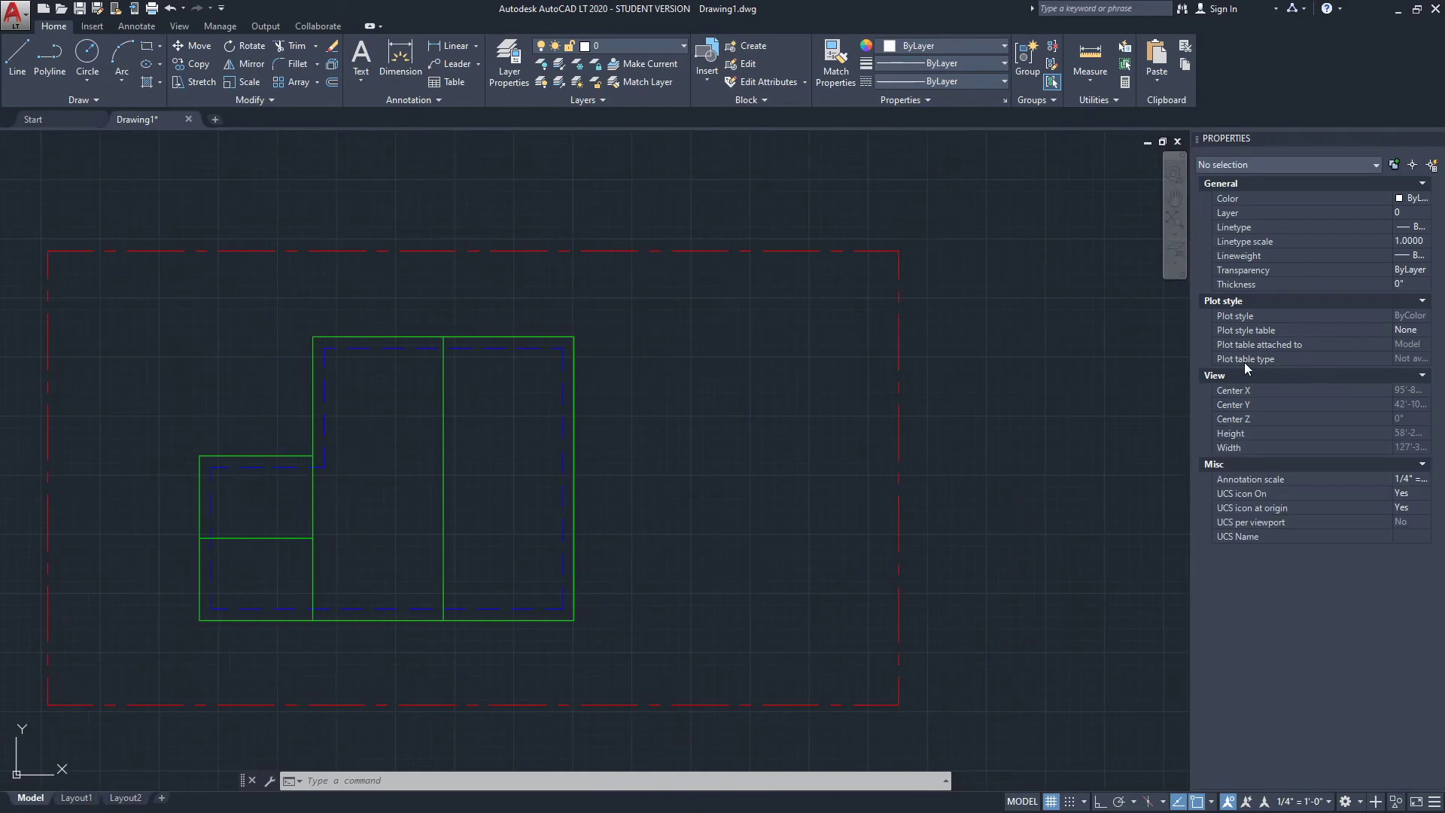
{"action": "left_click_drag", "start_coordinate": [1397, 204], "coordinate": [1307, 205]}
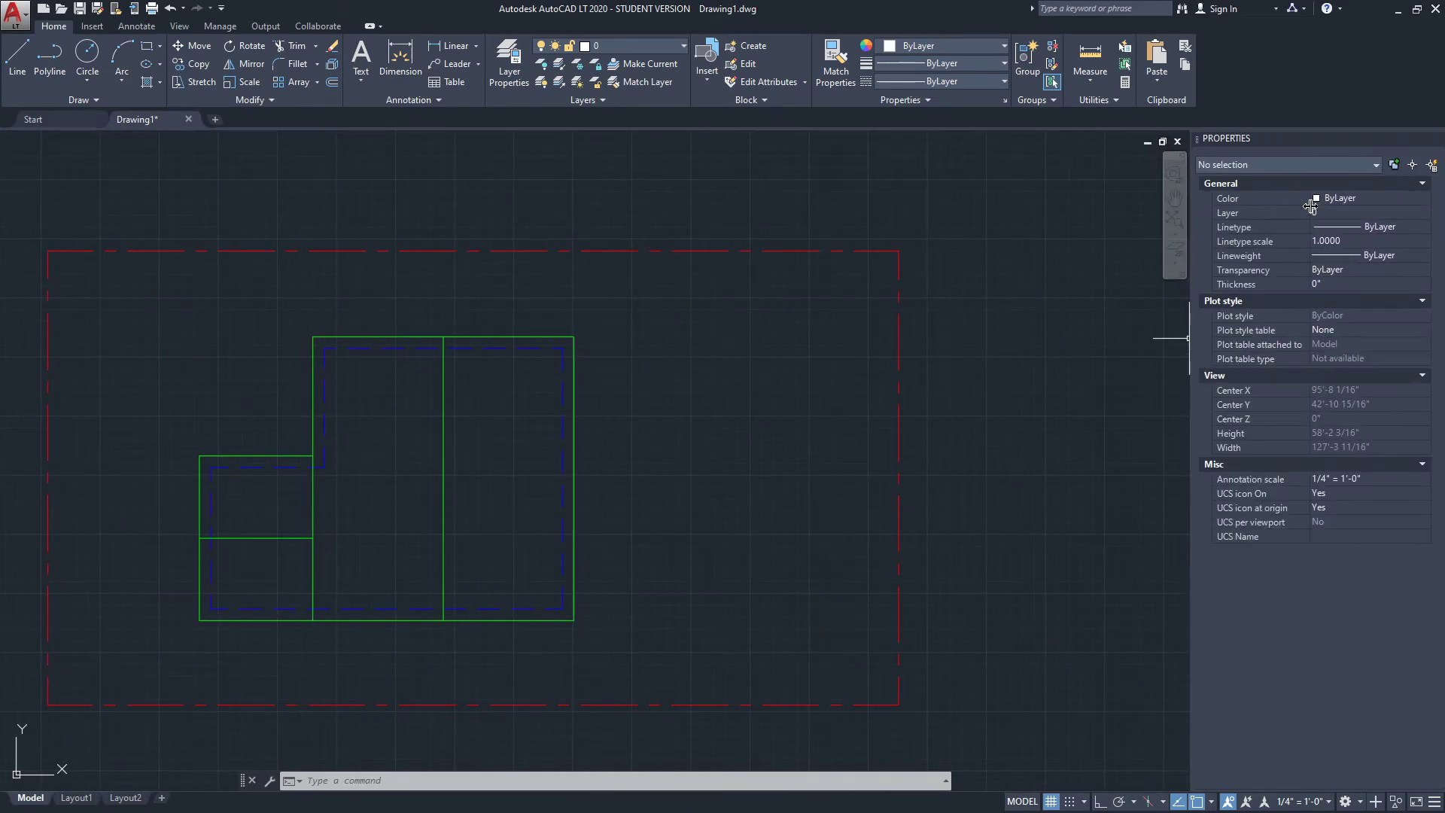
Start a selection window around the red border polyline.
{"action": "middle_click_drag", "start_coordinate": [906, 399], "coordinate": [1036, 364]}
{"action": "middle_click_drag", "start_coordinate": [850, 347], "coordinate": [888, 350]}
{"action": "left_click", "coordinate": [967, 214]}
Select the red border, try linetype scale 2, then set it to 0.5 and deselect.
{"action": "left_click", "coordinate": [937, 237]}
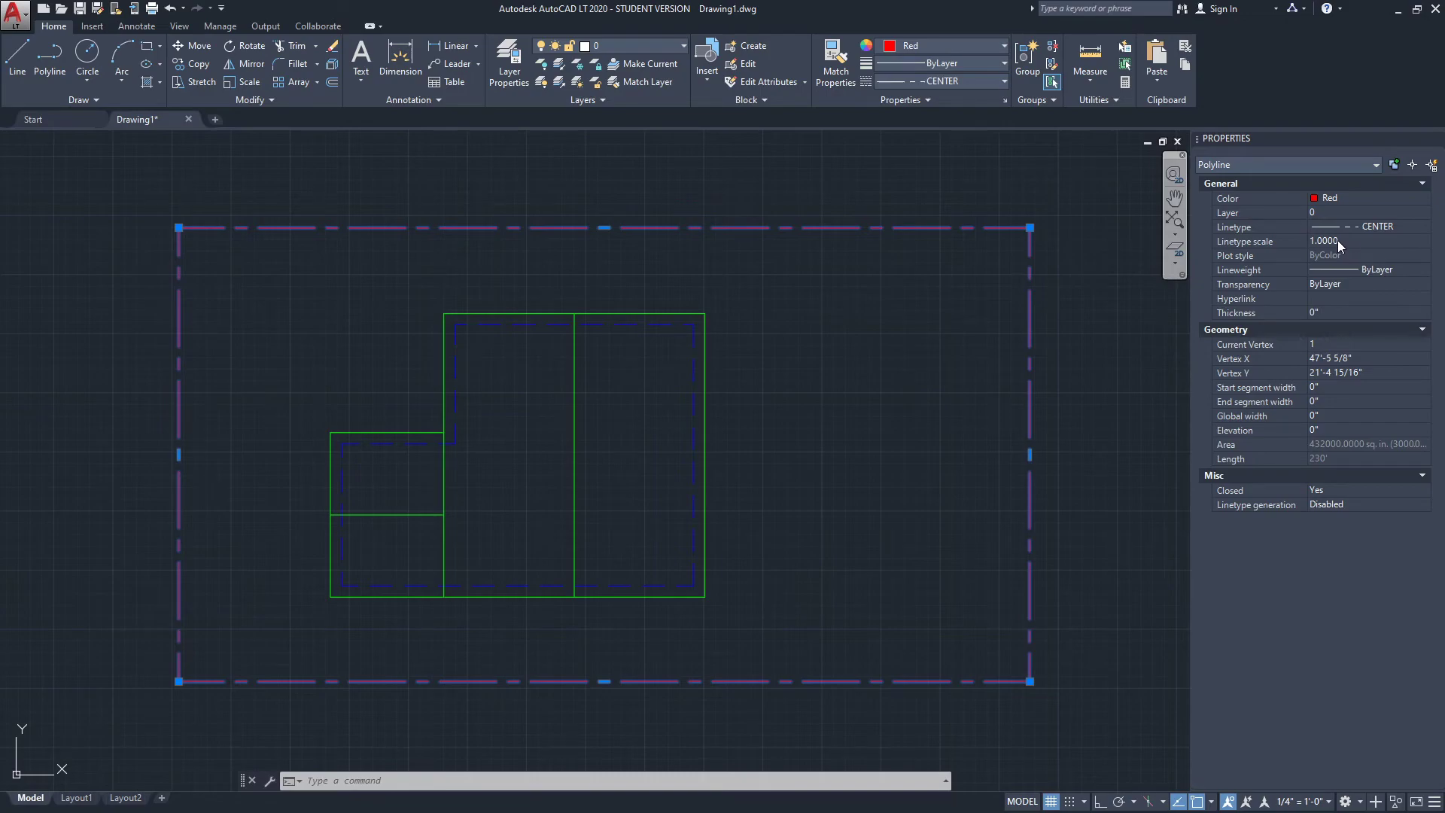
{"action": "left_click", "coordinate": [1358, 241]}
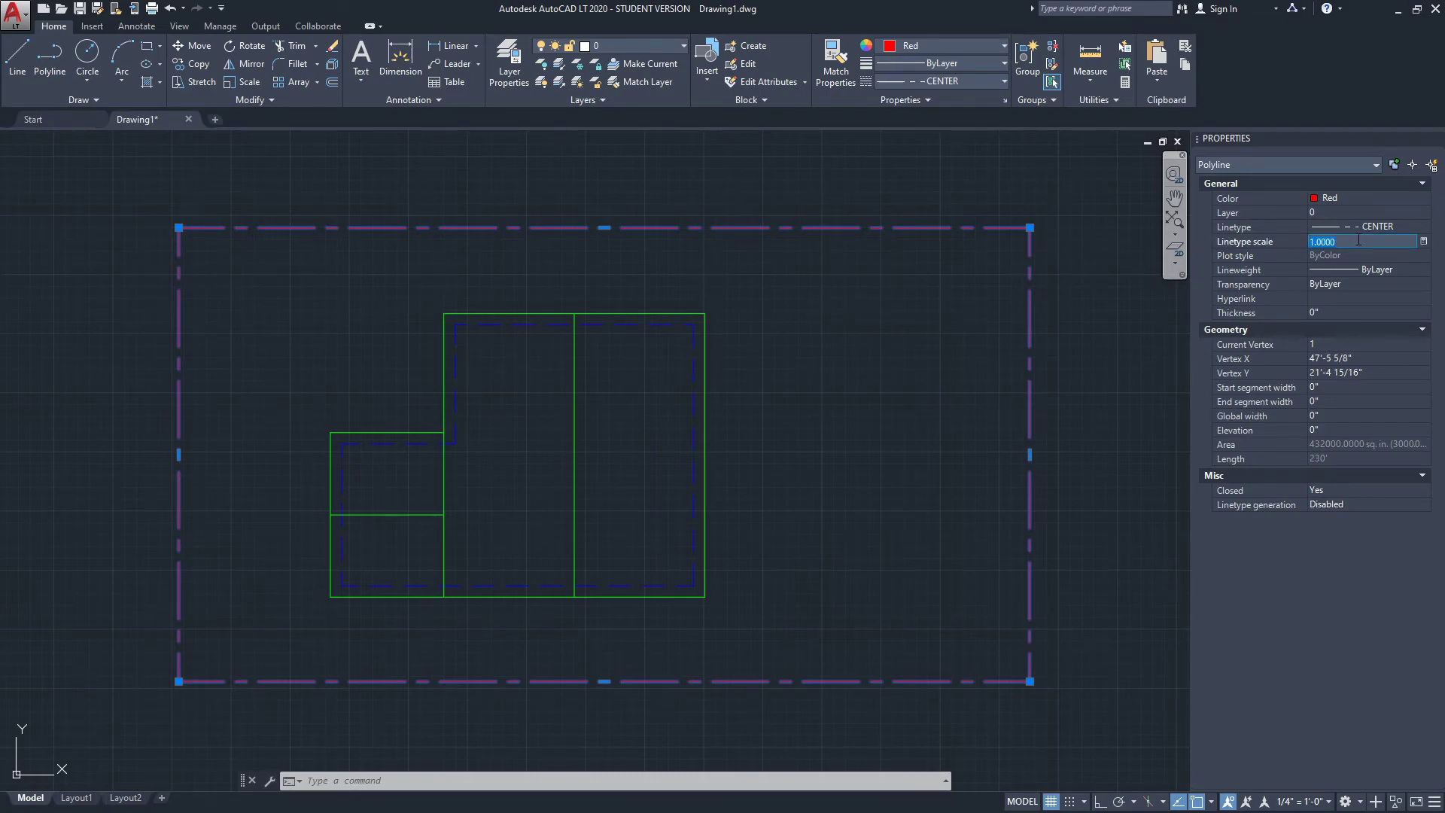
{"action": "type", "text": "2"}
{"action": "key", "text": "Return"}
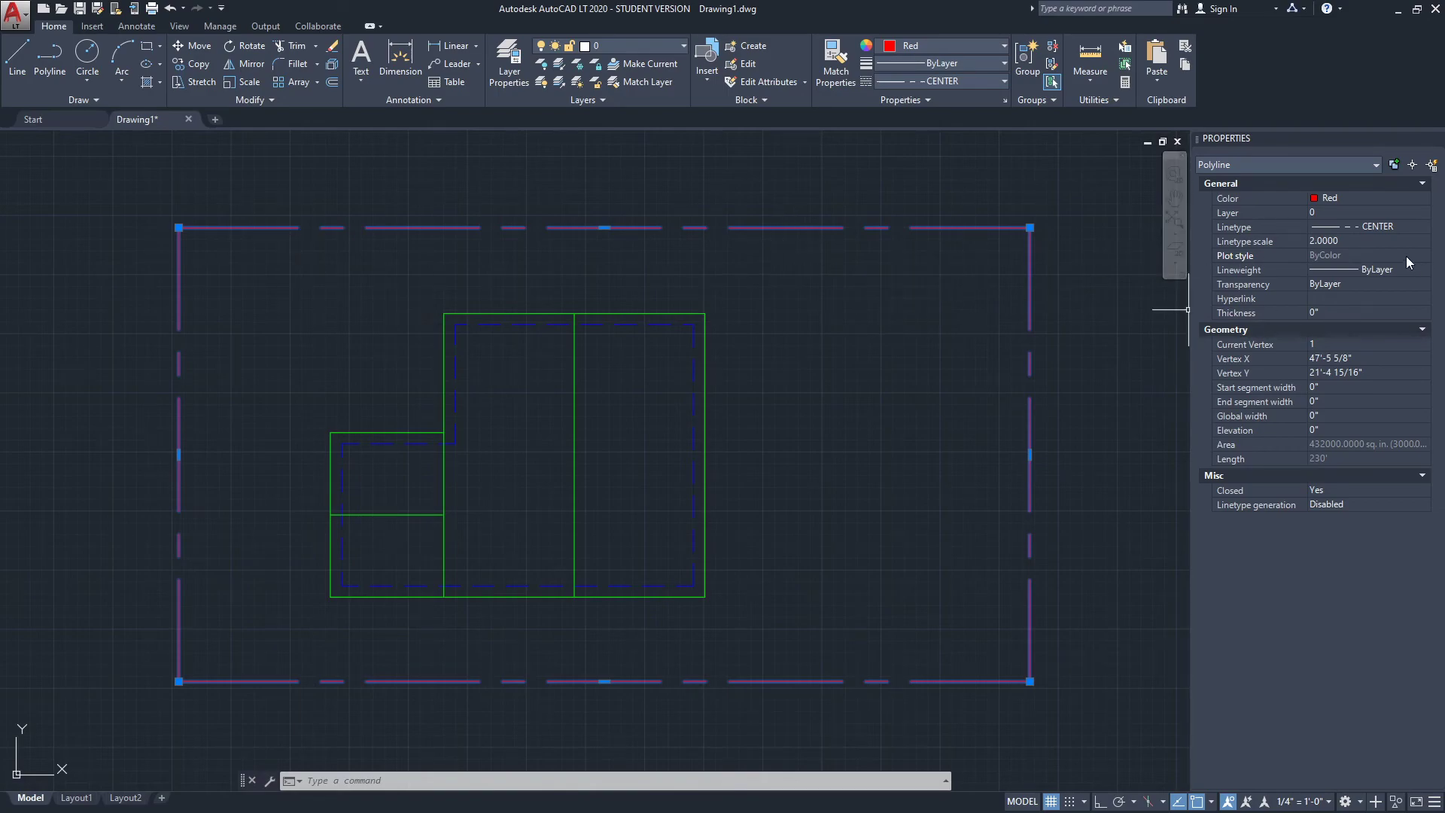
{"action": "left_click", "coordinate": [1371, 242]}
{"action": "type", "text": "0"}
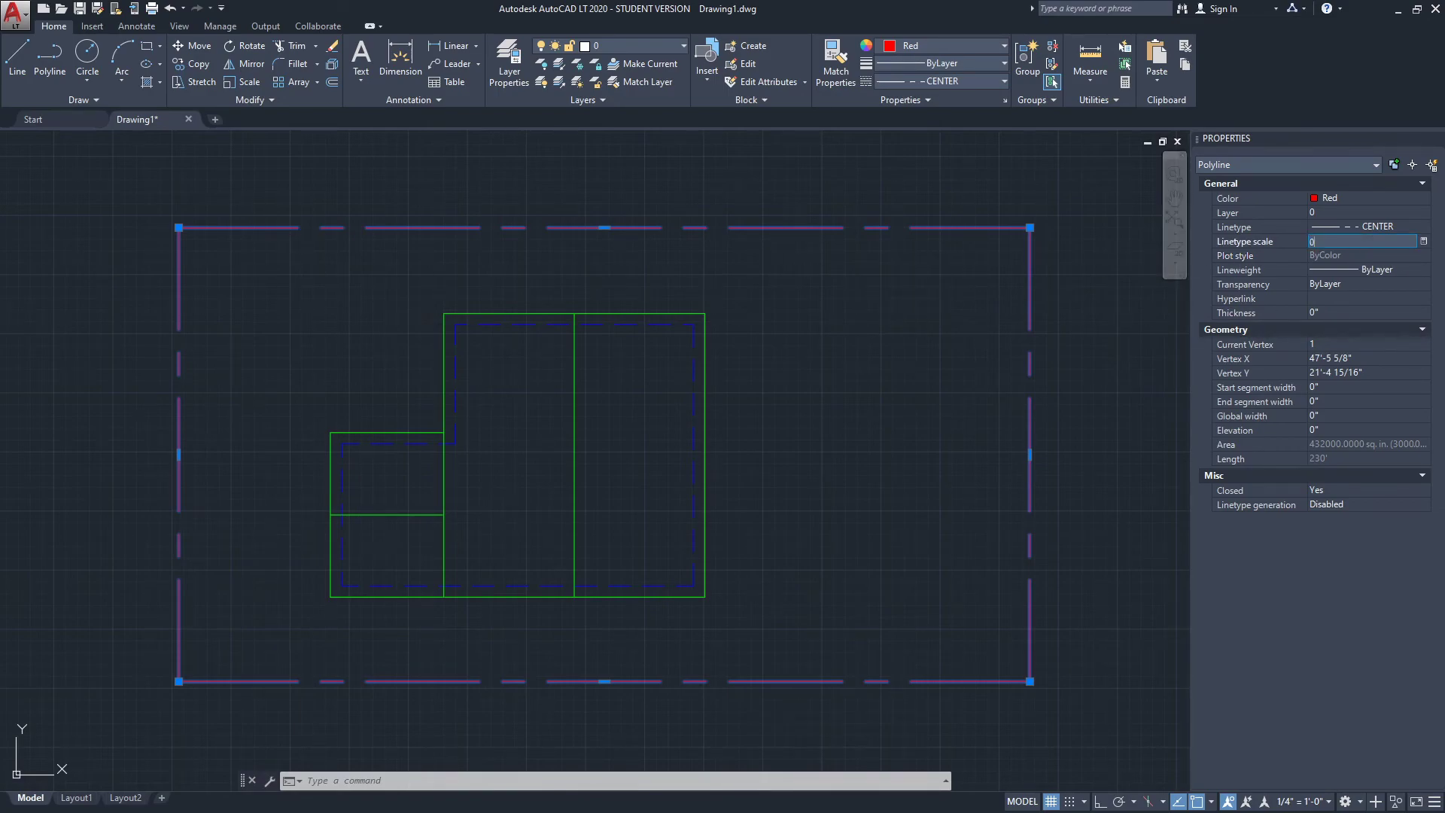
{"action": "type", "text": ".5"}
{"action": "key", "text": "Return"}
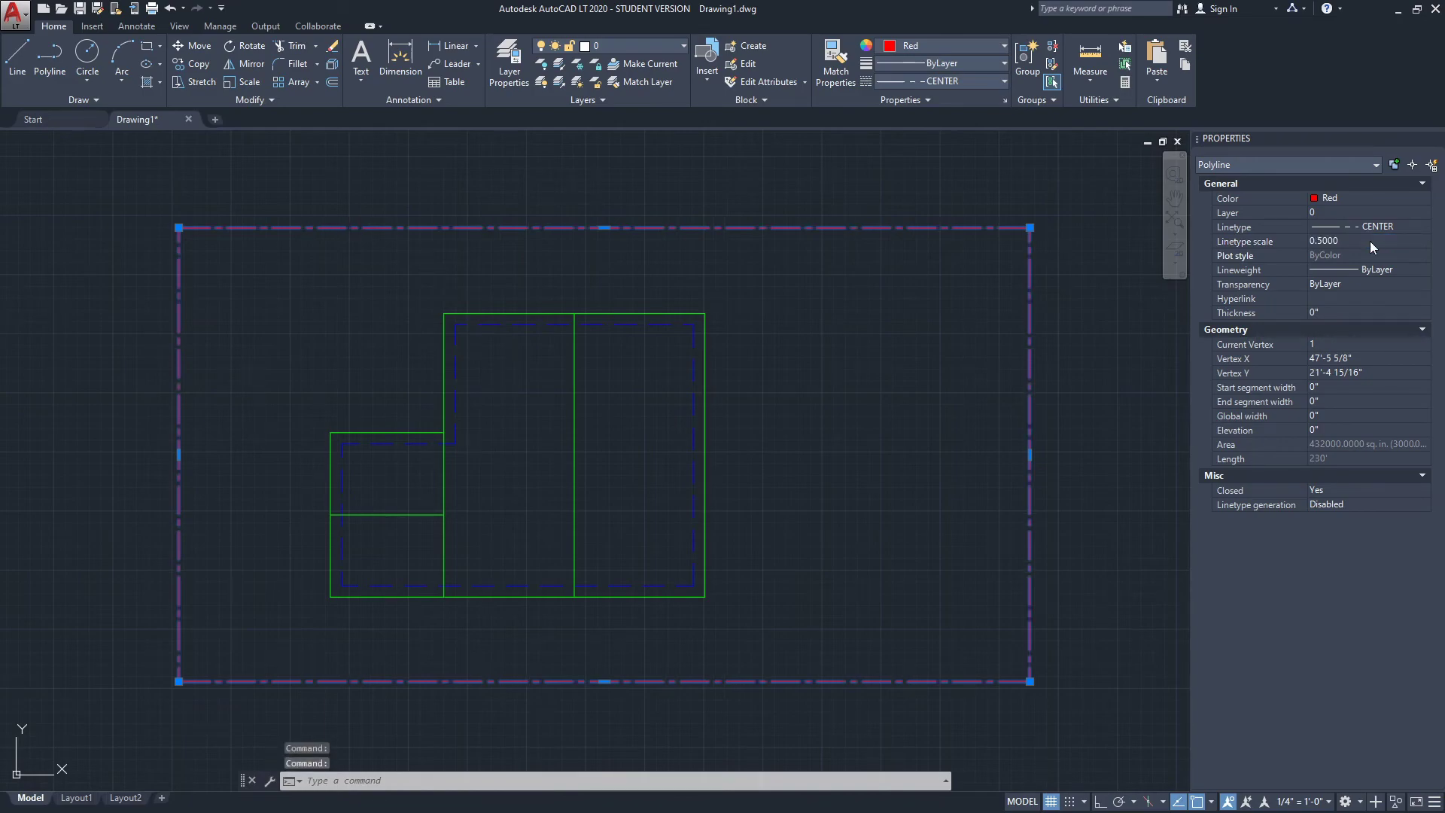
{"action": "middle_click_drag", "start_coordinate": [467, 297], "coordinate": [560, 307]}
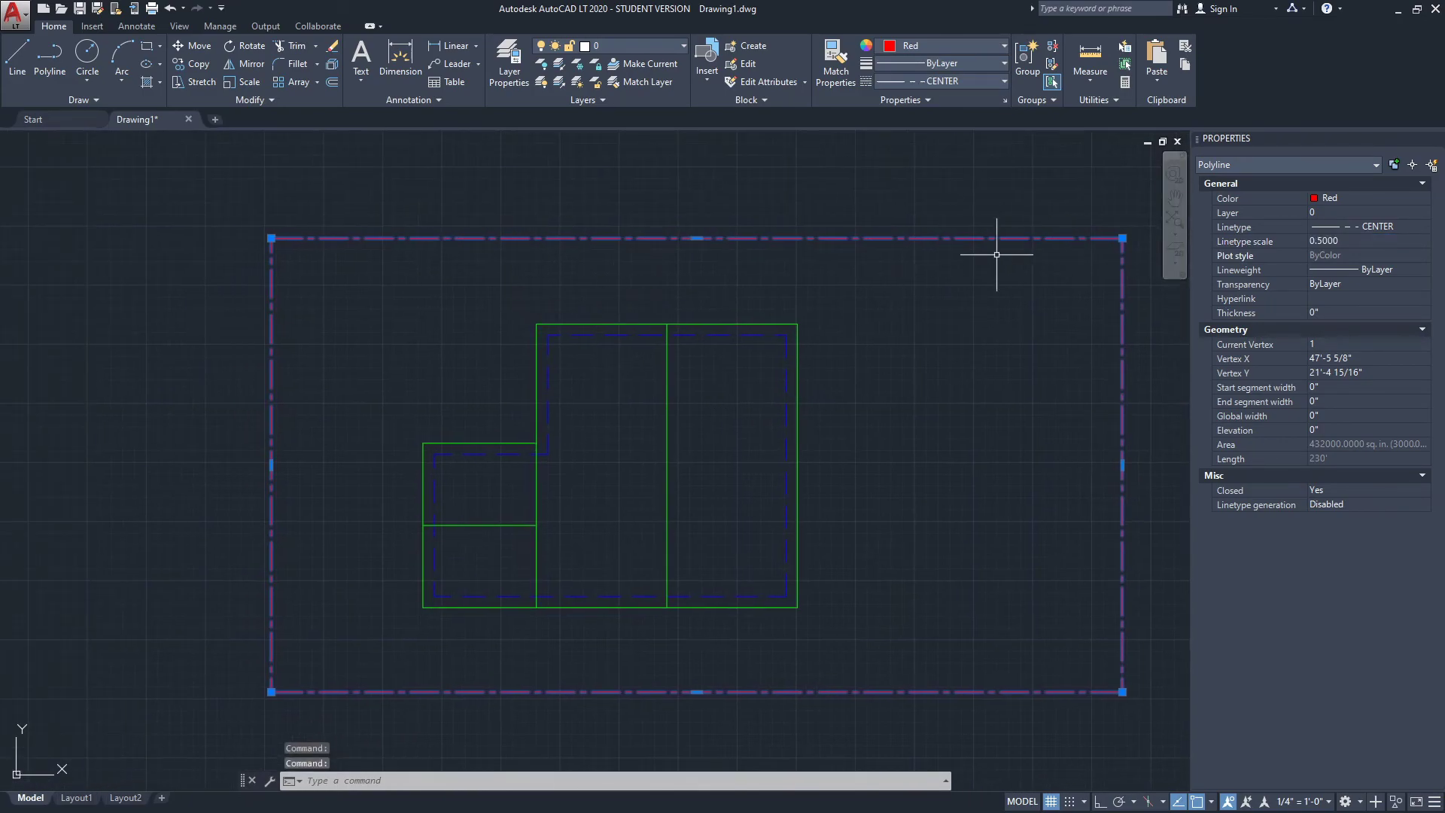
{"action": "key", "text": "Escape"}
{"action": "middle_click_drag", "start_coordinate": [398, 327], "coordinate": [355, 313]}
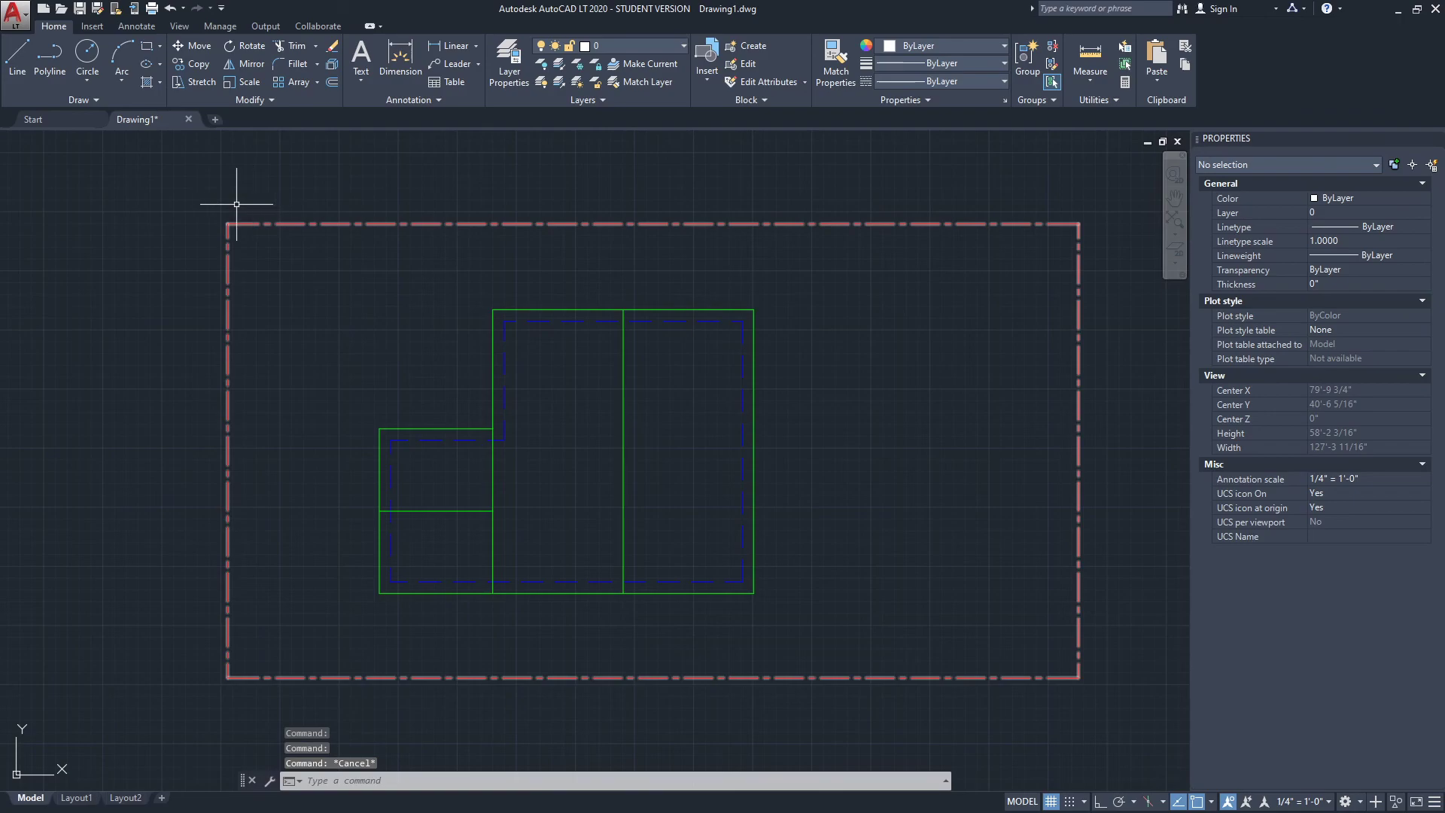
Select the blue wall polyline, enter 0.5 as its linetype scale, and deselect it.
{"action": "left_click", "coordinate": [594, 320]}
{"action": "left_click", "coordinate": [1364, 244]}
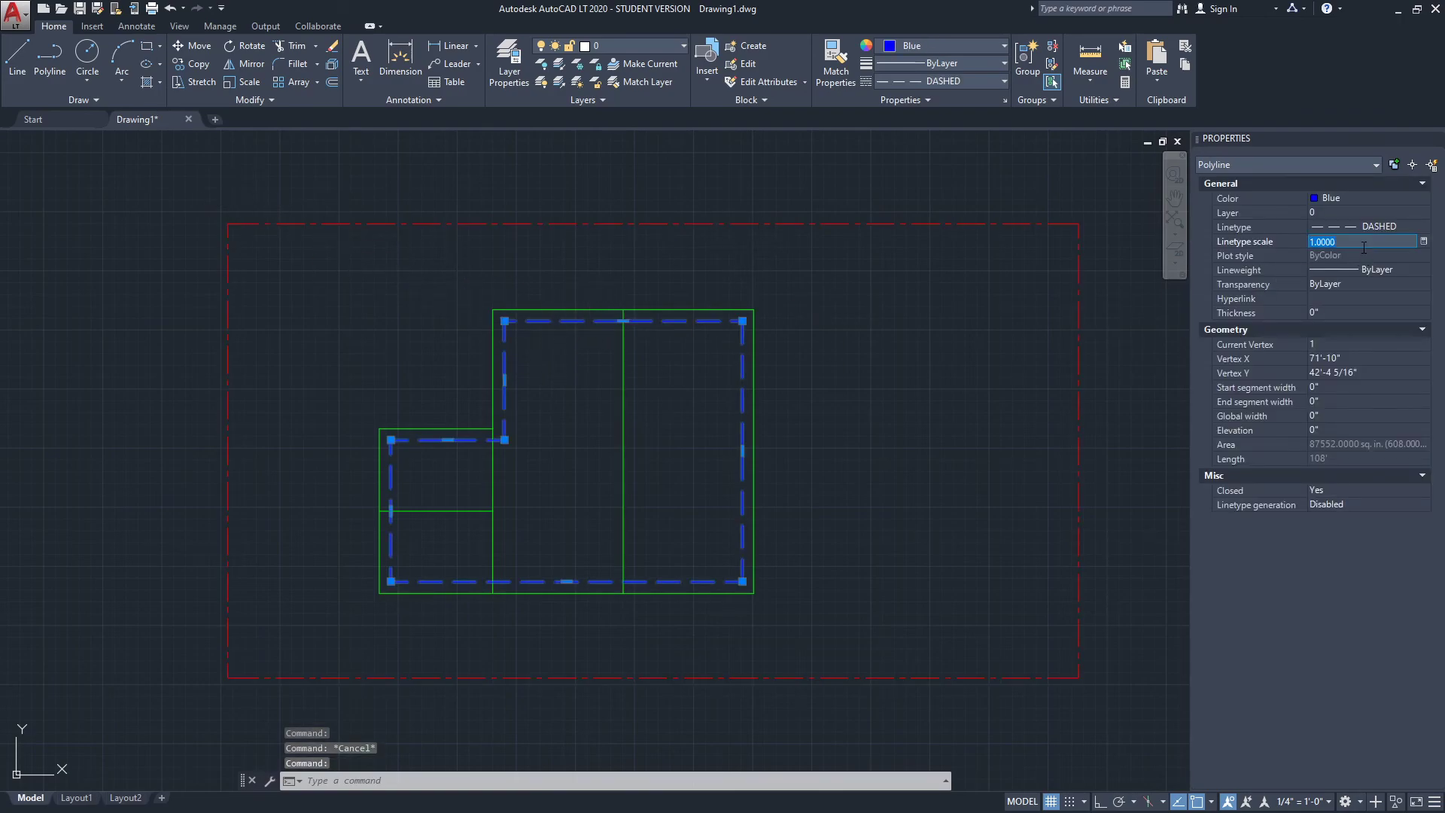
{"action": "type", "text": "0.5"}
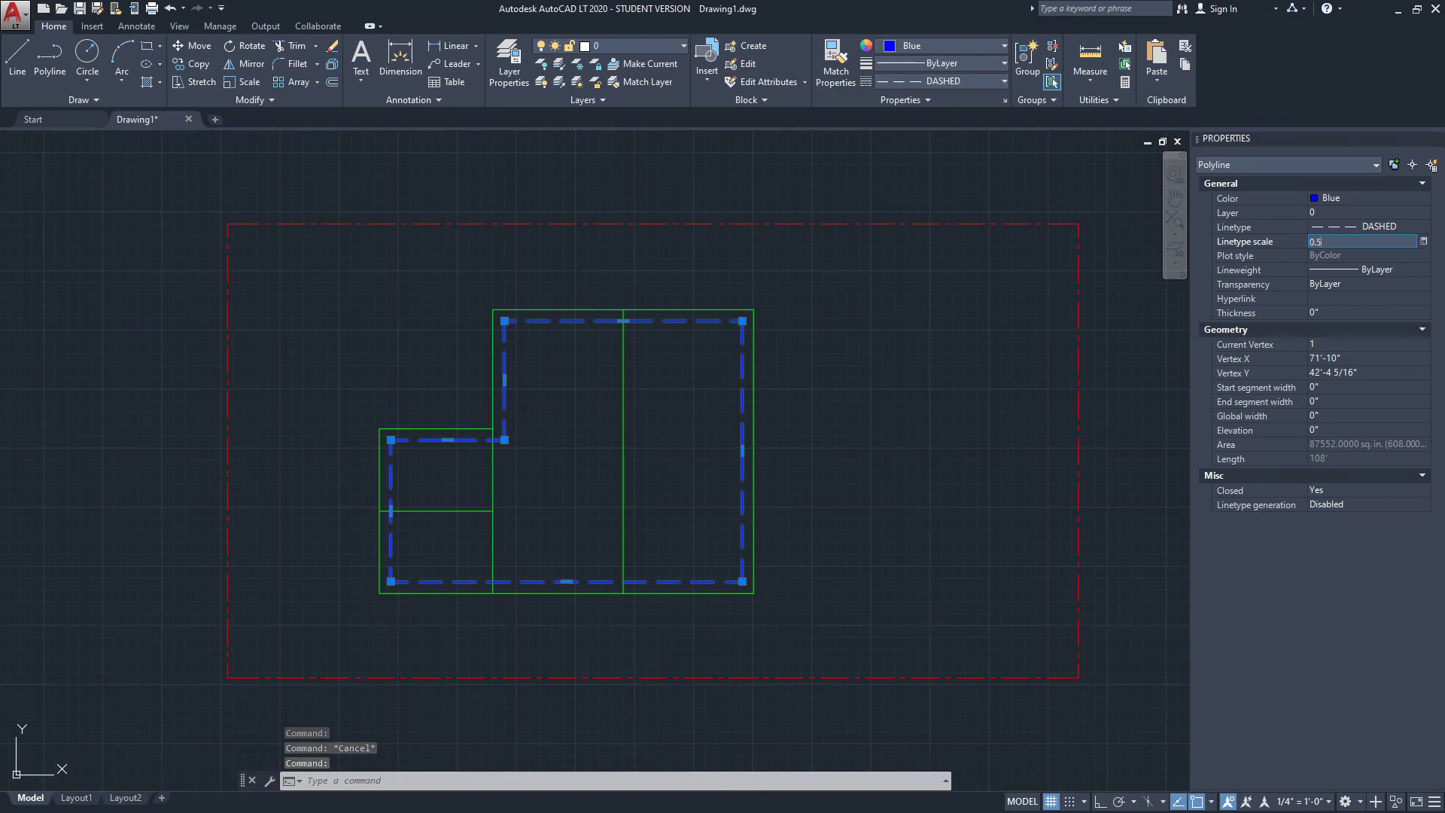
{"action": "key", "text": "Return"}
{"action": "key", "text": "Escape"}
{"action": "middle_click_drag", "start_coordinate": [772, 319], "coordinate": [648, 332]}
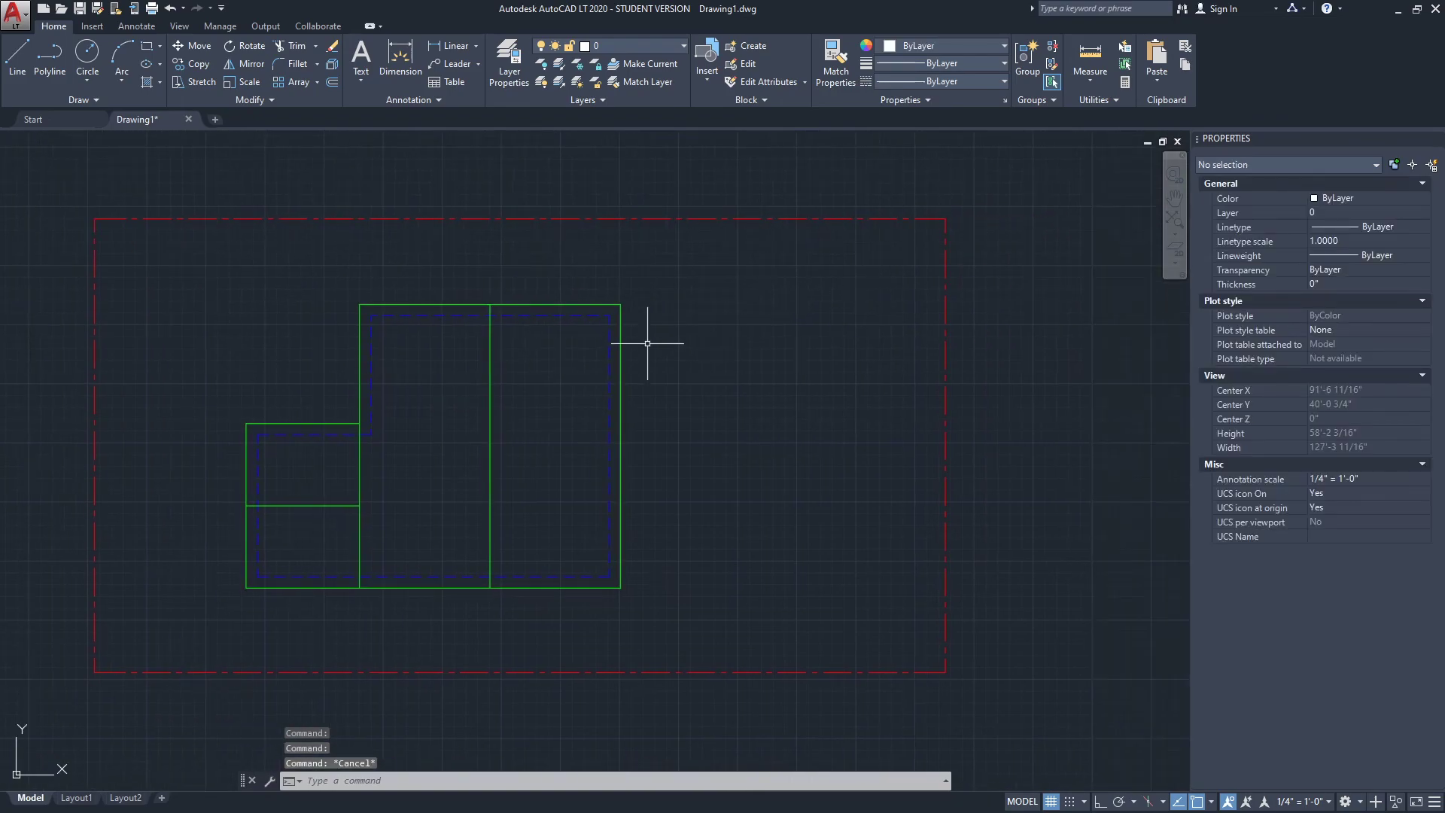